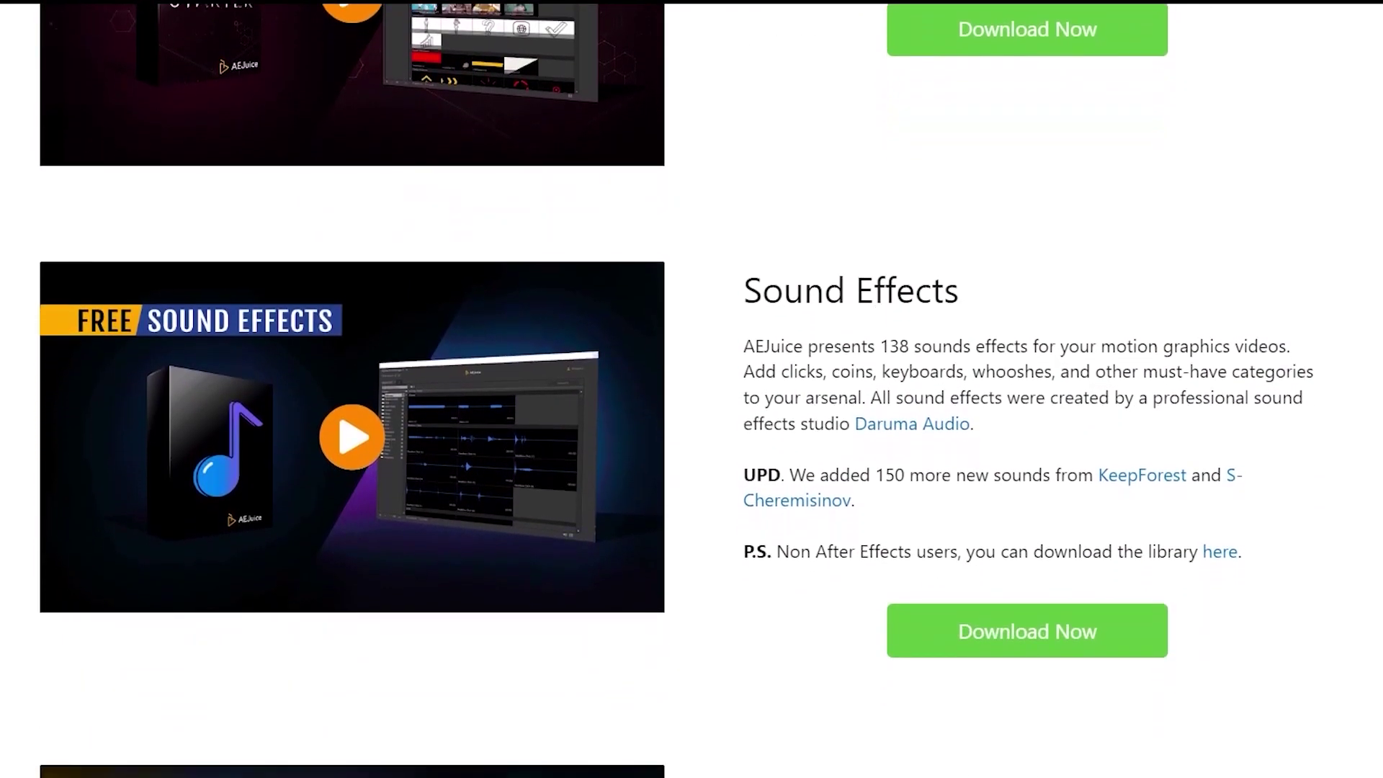
{"action": "scroll", "coordinate": [692, 389], "scroll_direction": "down", "scroll_amount": 3}
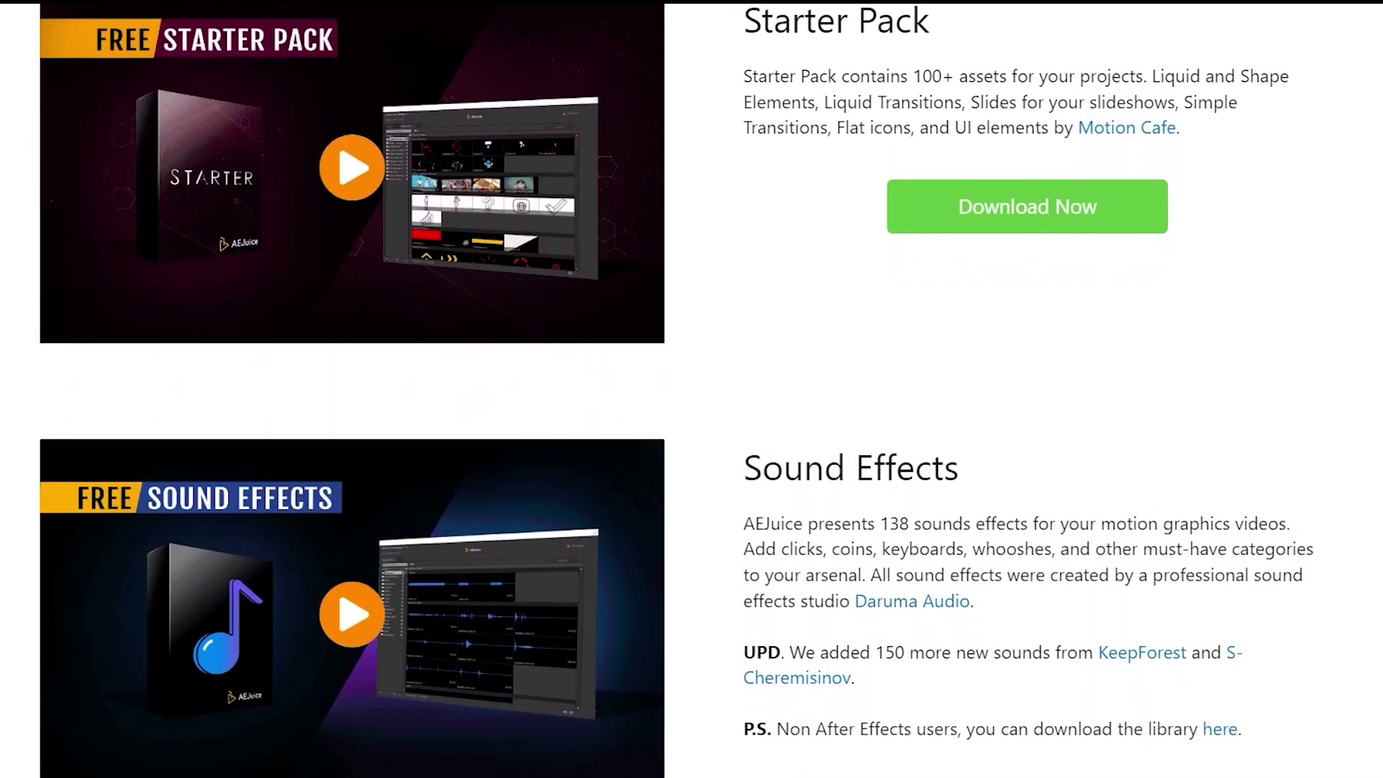
Step: Scroll the AEJuice free packs page down to the Best Sellers grid with Prism and Seamless Transitions
{"action": "scroll", "coordinate": [691, 389], "scroll_direction": "down", "scroll_amount": 1}
{"action": "scroll", "coordinate": [691, 389], "scroll_direction": "down", "scroll_amount": 2}
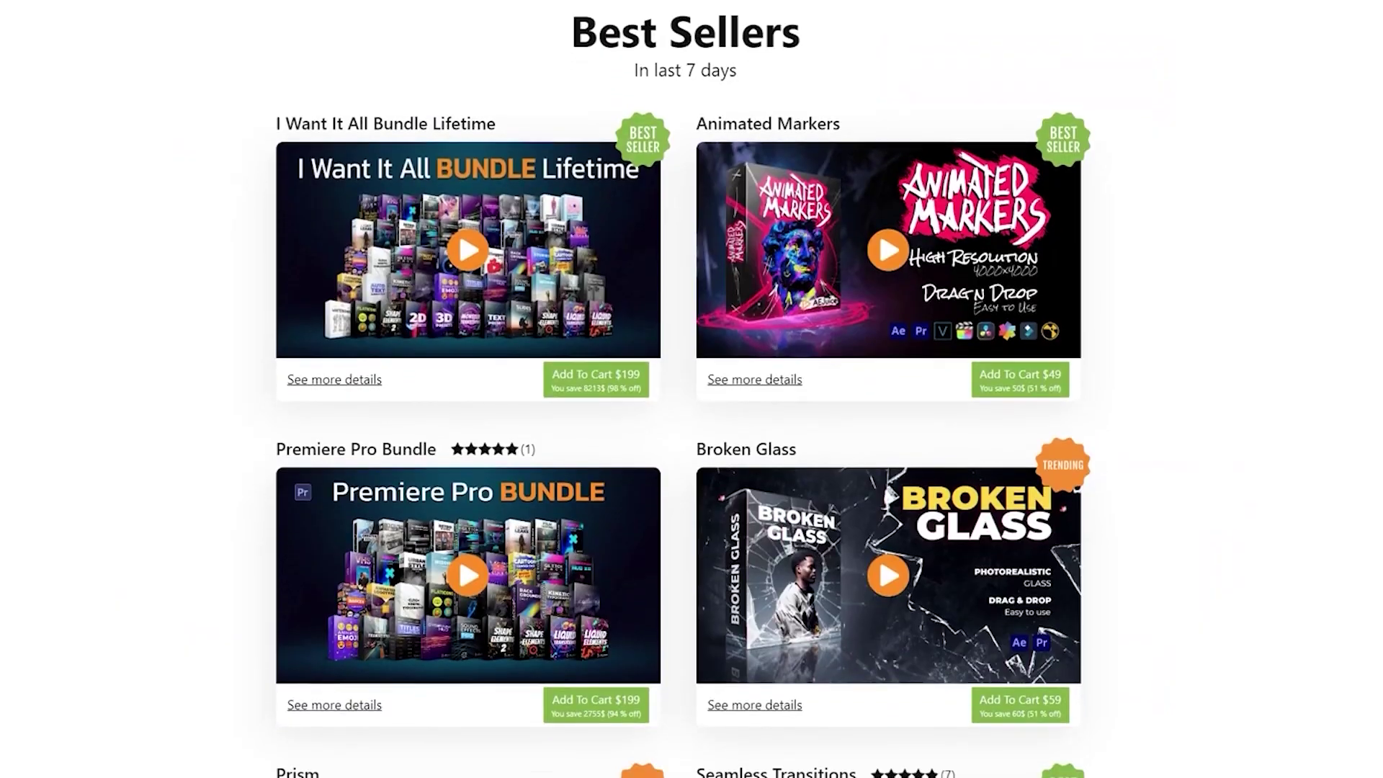
{"action": "scroll", "coordinate": [691, 389], "scroll_direction": "down", "scroll_amount": 1}
{"action": "scroll", "coordinate": [692, 389], "scroll_direction": "down", "scroll_amount": 3}
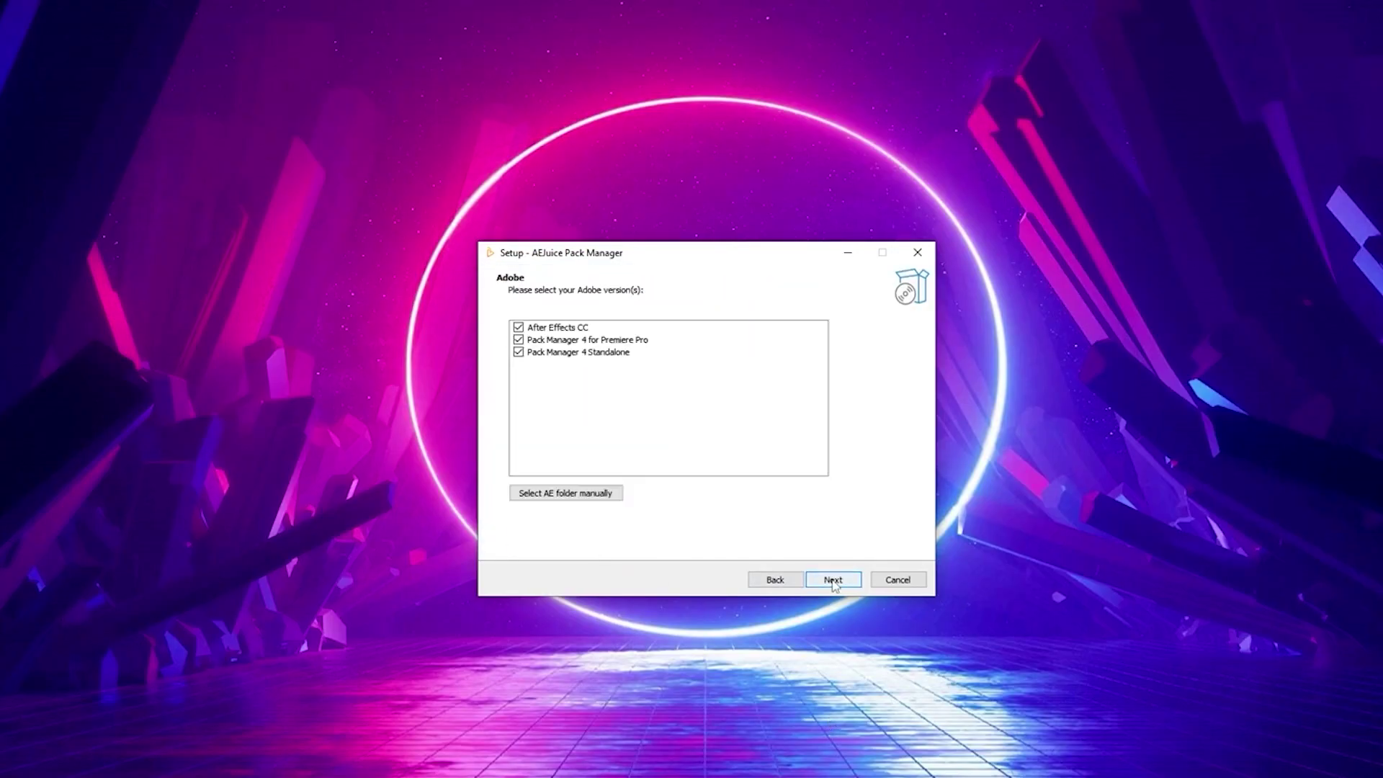
Step: Install the Pack Manager for After Effects CC, Premiere Pro and Standalone at the default location
{"action": "left_click", "coordinate": [834, 581]}
{"action": "left_click", "coordinate": [833, 581]}
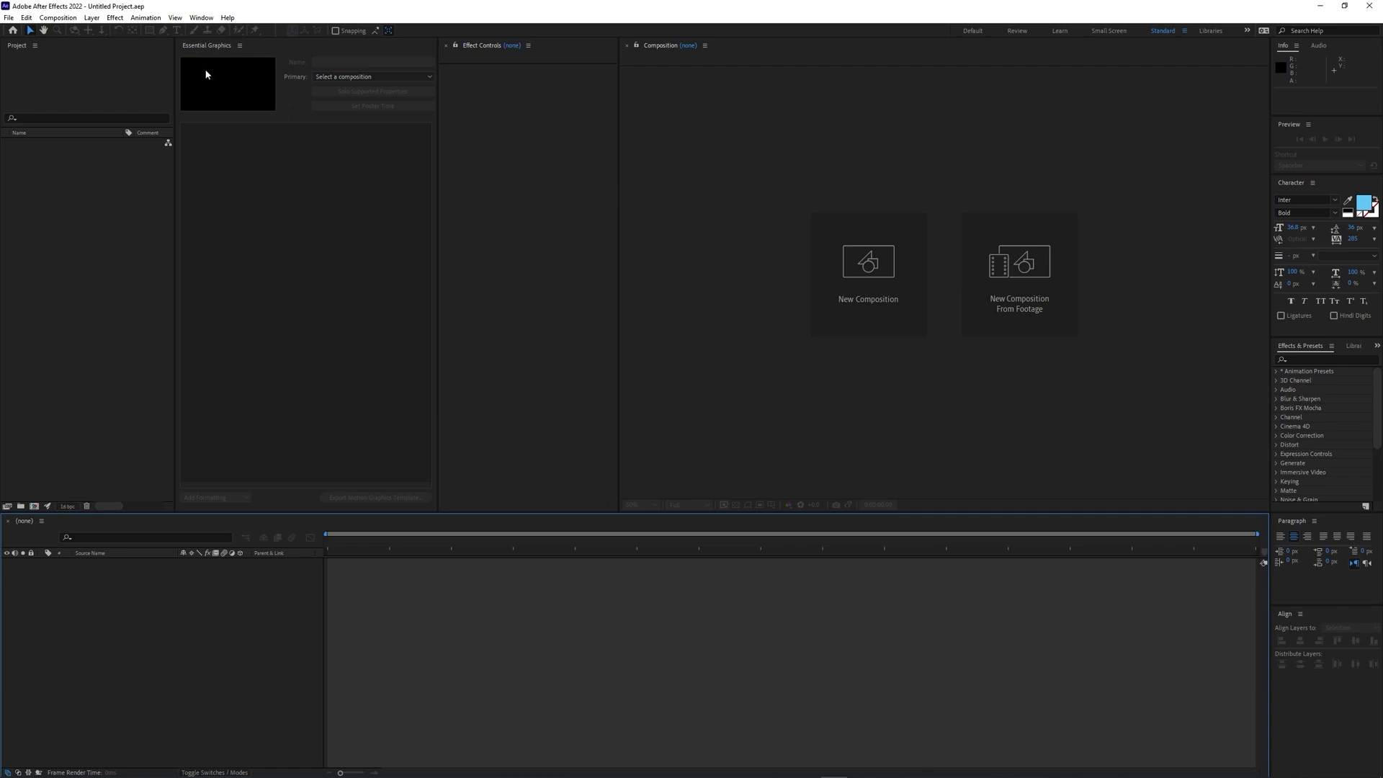
Step: Open AEJuice Pack Manager 4 from the Window menu and shift its window slightly left
{"action": "left_click", "coordinate": [201, 17]}
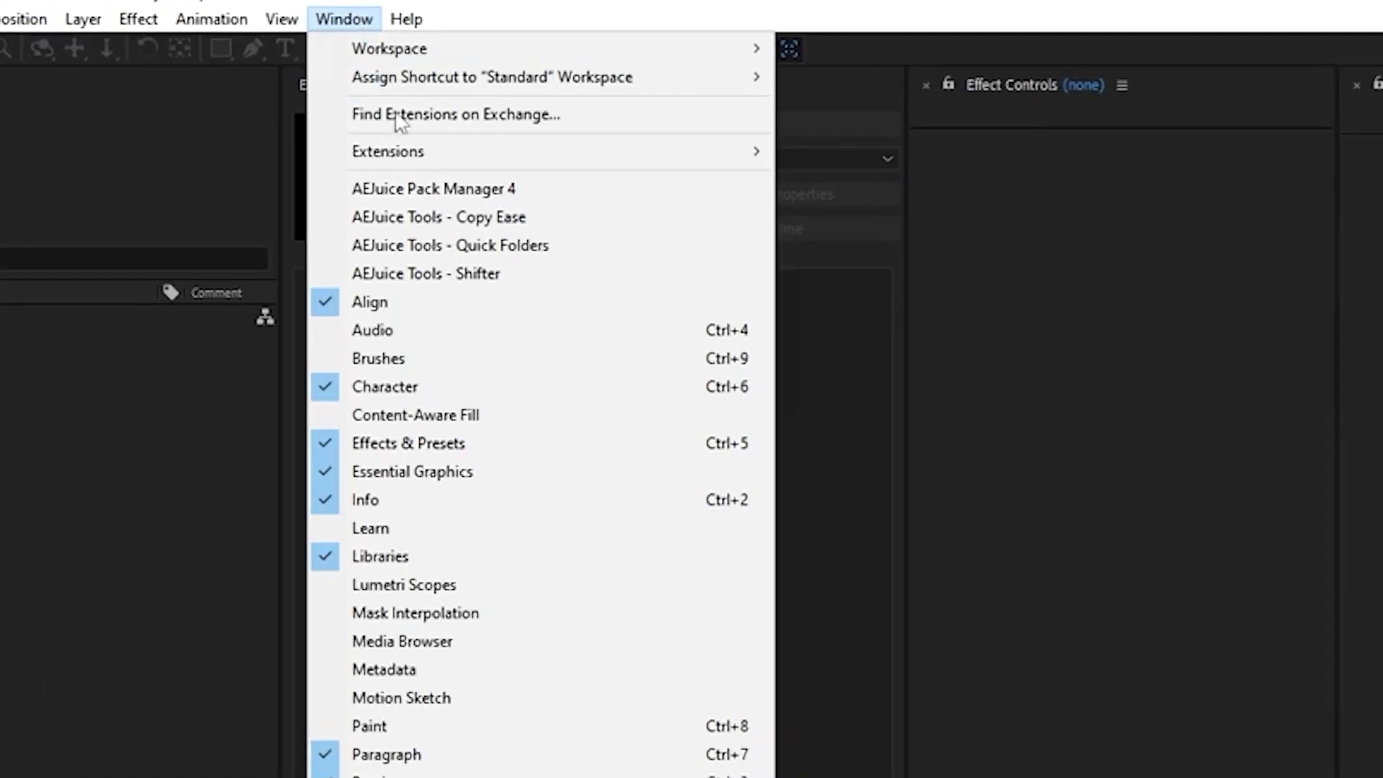
{"action": "left_click", "coordinate": [439, 191]}
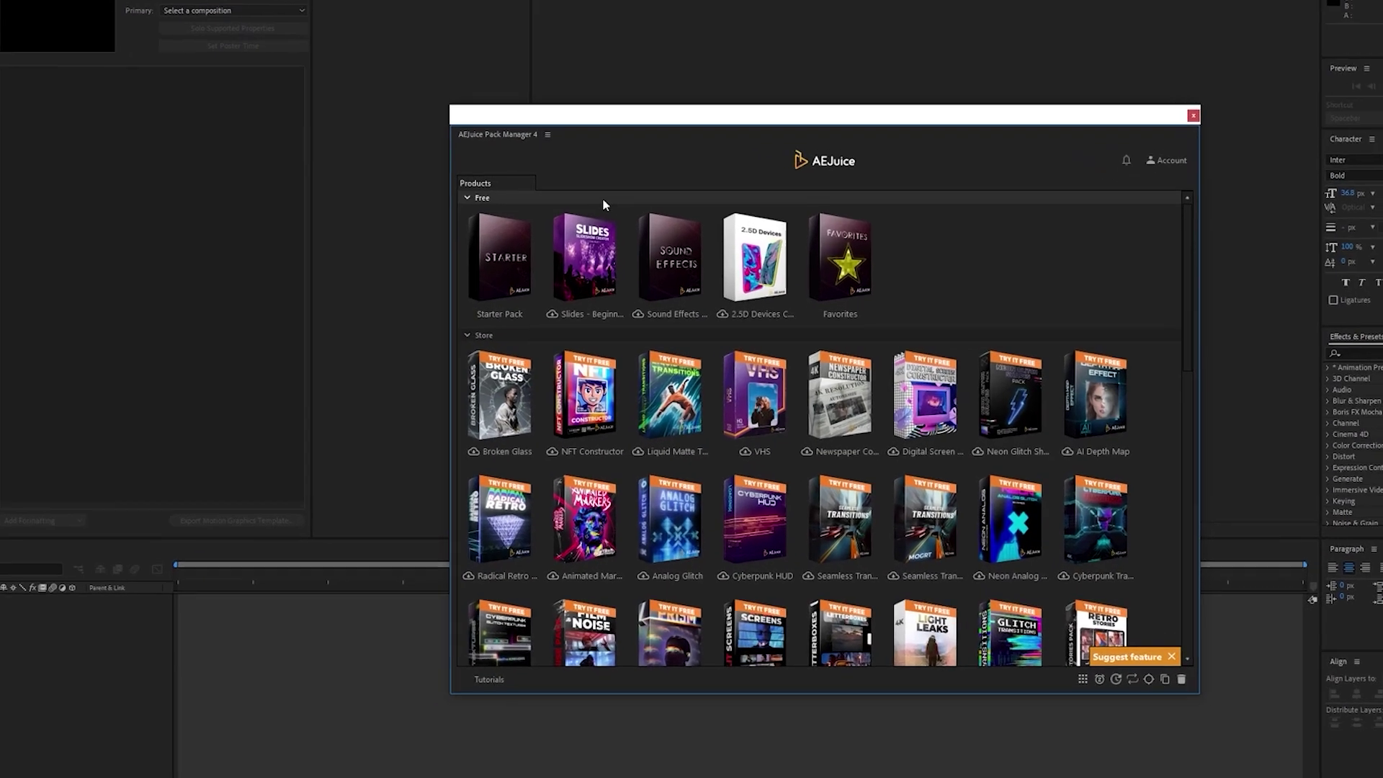
{"action": "left_click_drag", "start_coordinate": [676, 93], "coordinate": [652, 86]}
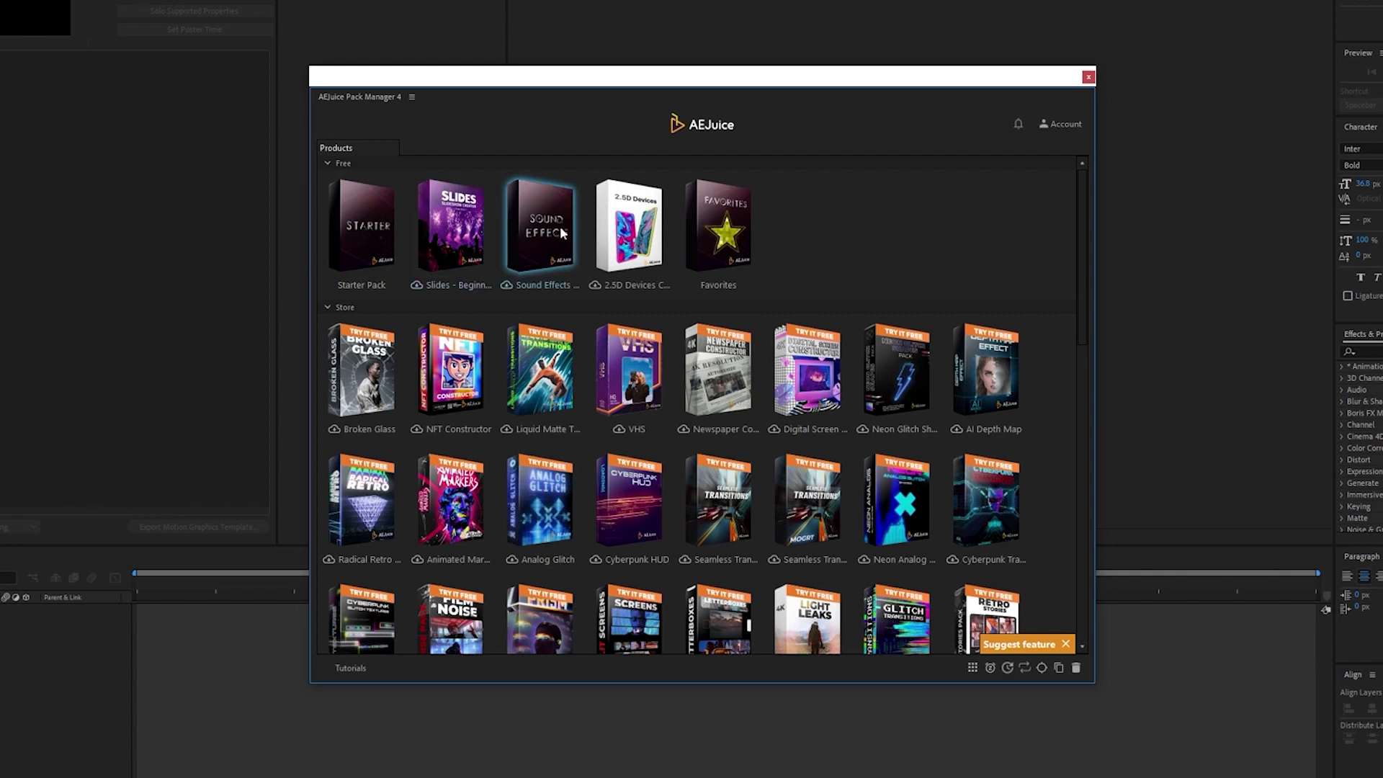
Step: Start the account login and copy the login link for the browser
{"action": "left_click", "coordinate": [1070, 126]}
{"action": "left_click", "coordinate": [1062, 281]}
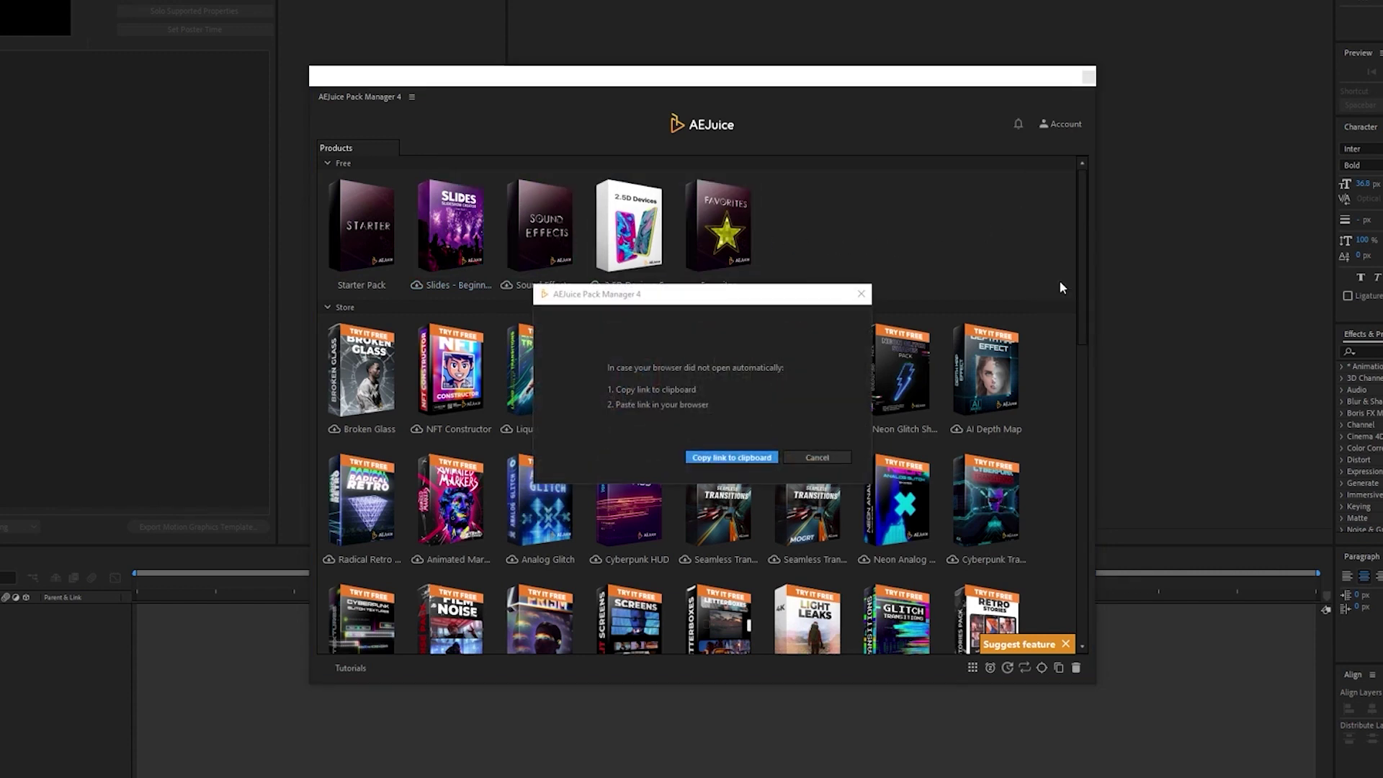
{"action": "left_click", "coordinate": [739, 462]}
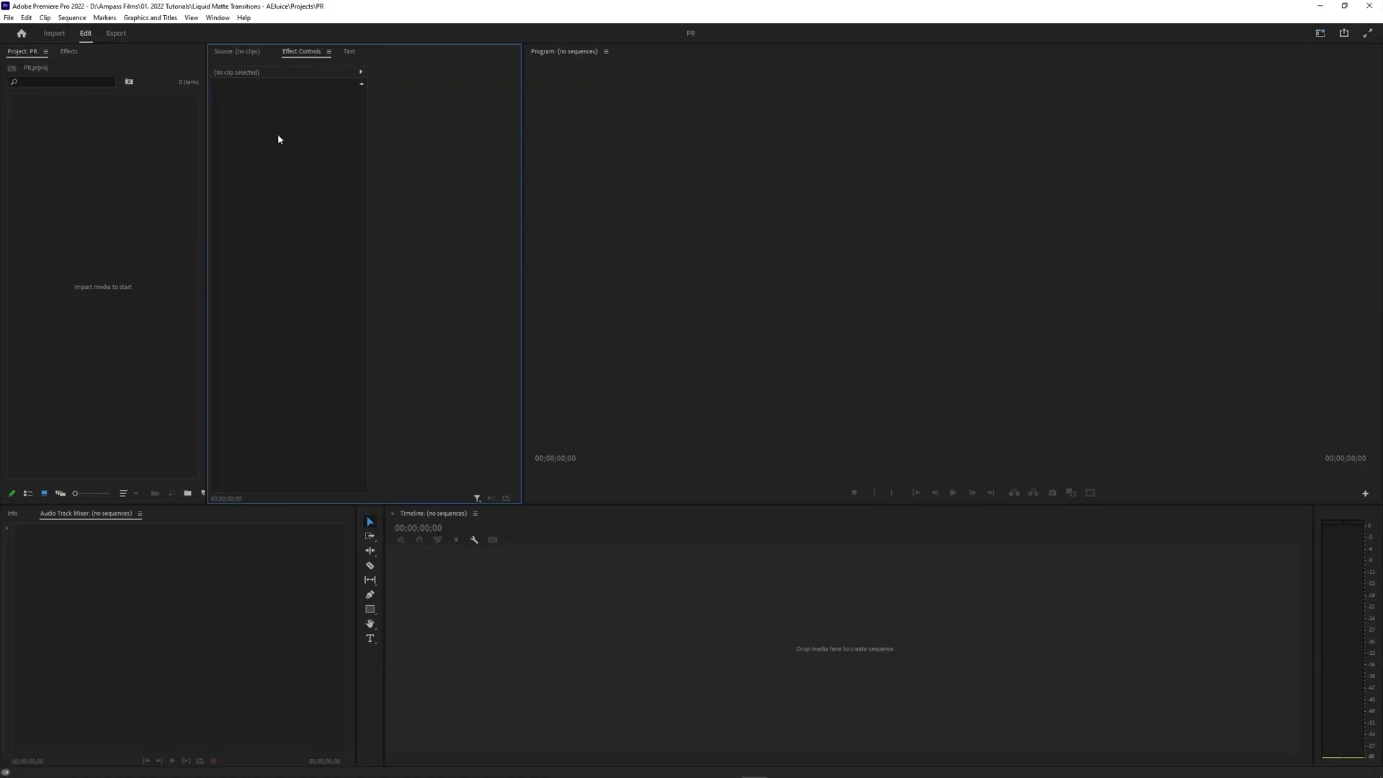
Step: Open AEJuice Pack Manager 4 from Window > Extensions in Premiere Pro
{"action": "left_click", "coordinate": [217, 17]}
{"action": "mouse_move", "coordinate": [245, 60]}
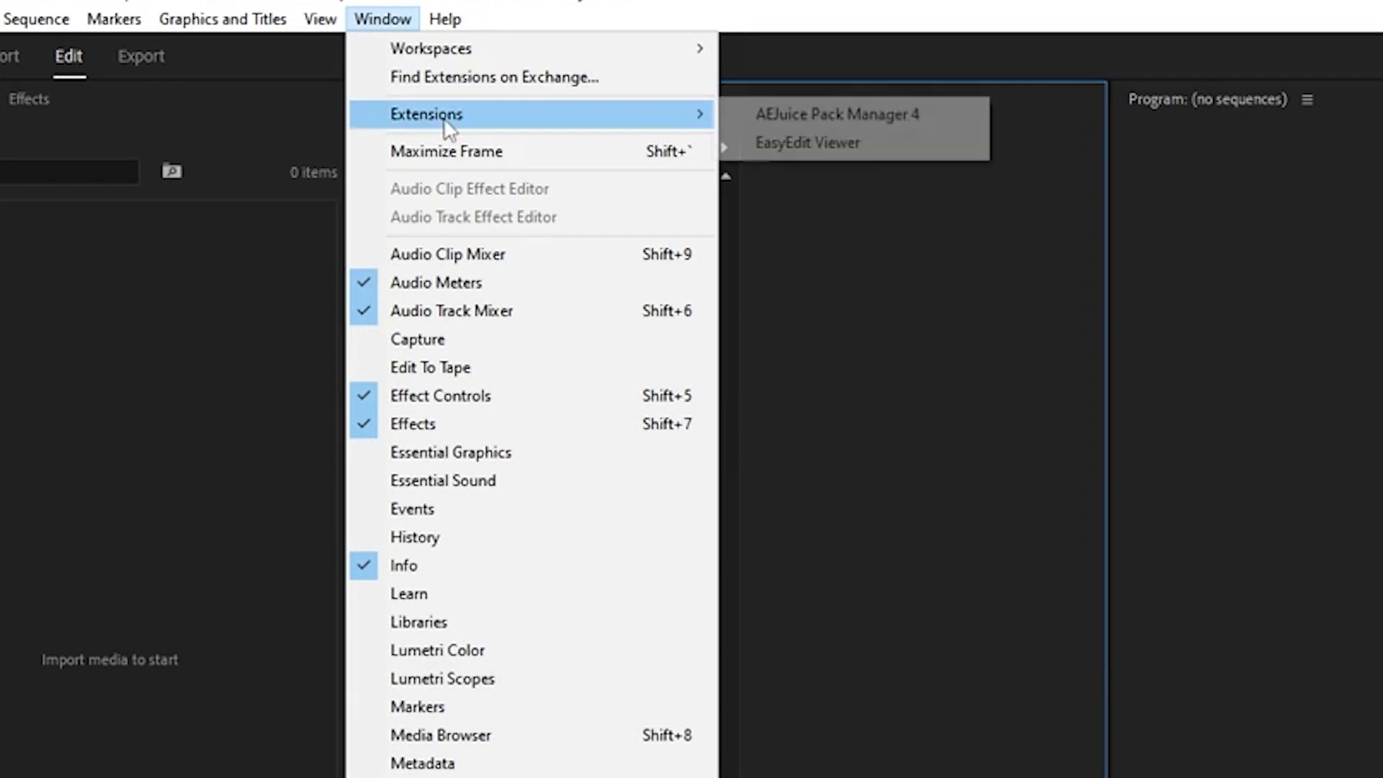
{"action": "left_click", "coordinate": [841, 114]}
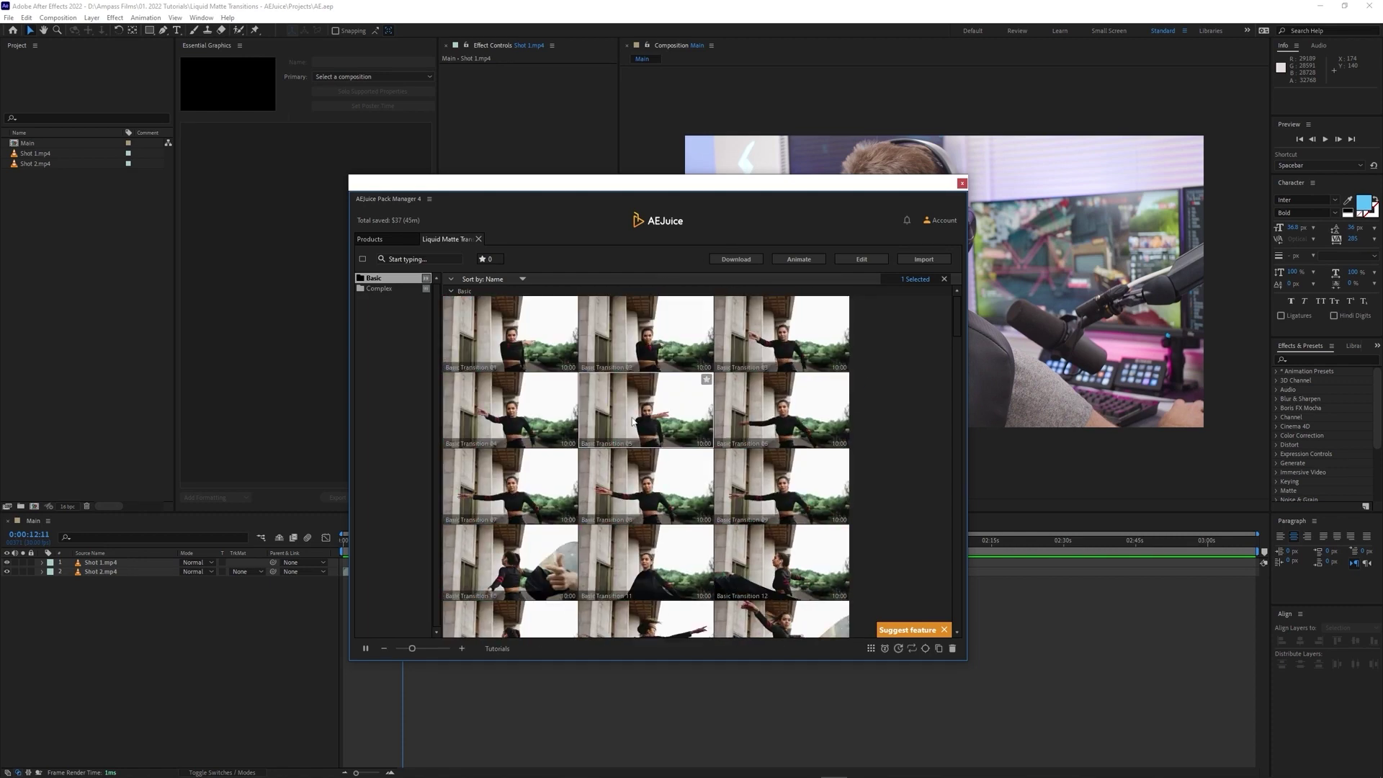
{"action": "scroll", "coordinate": [850, 461], "scroll_direction": "down", "scroll_amount": 5}
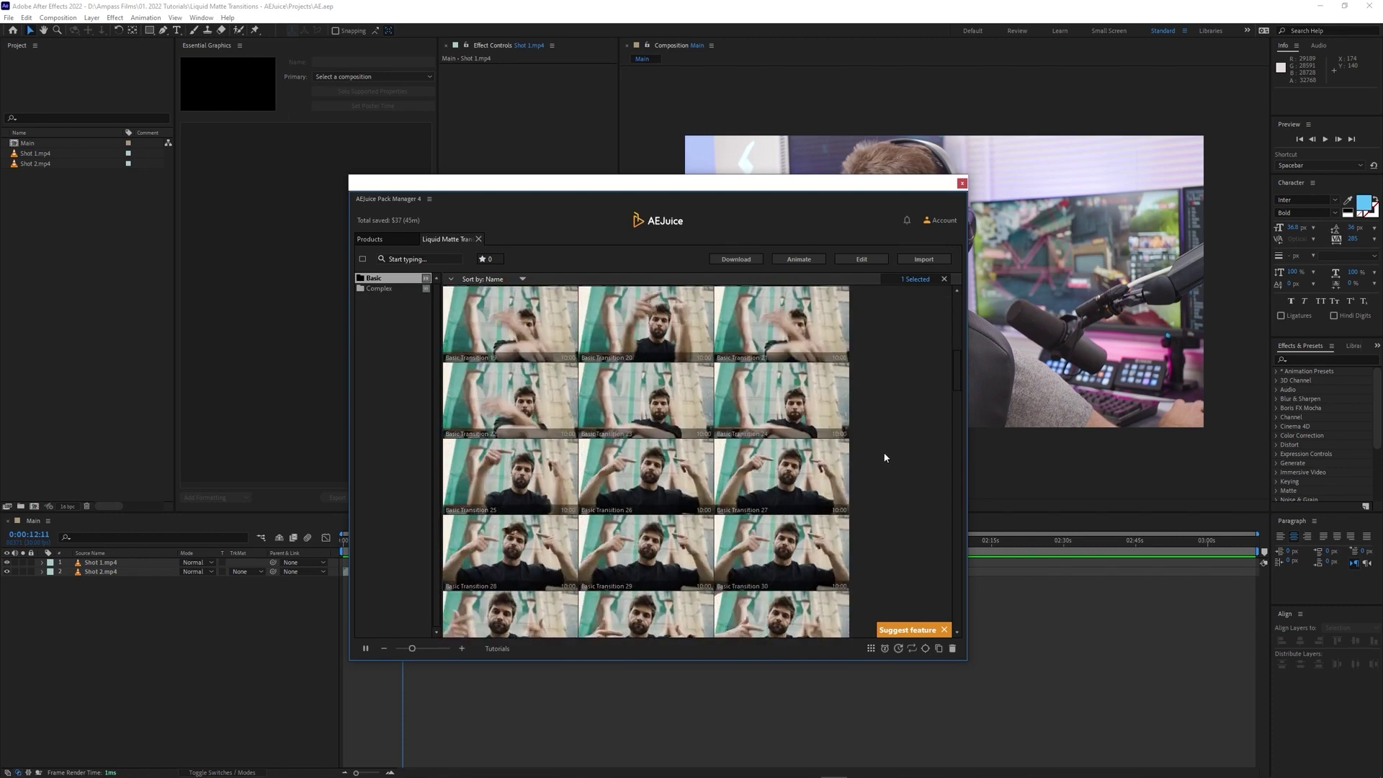
{"action": "scroll", "coordinate": [874, 526], "scroll_direction": "down", "scroll_amount": 2}
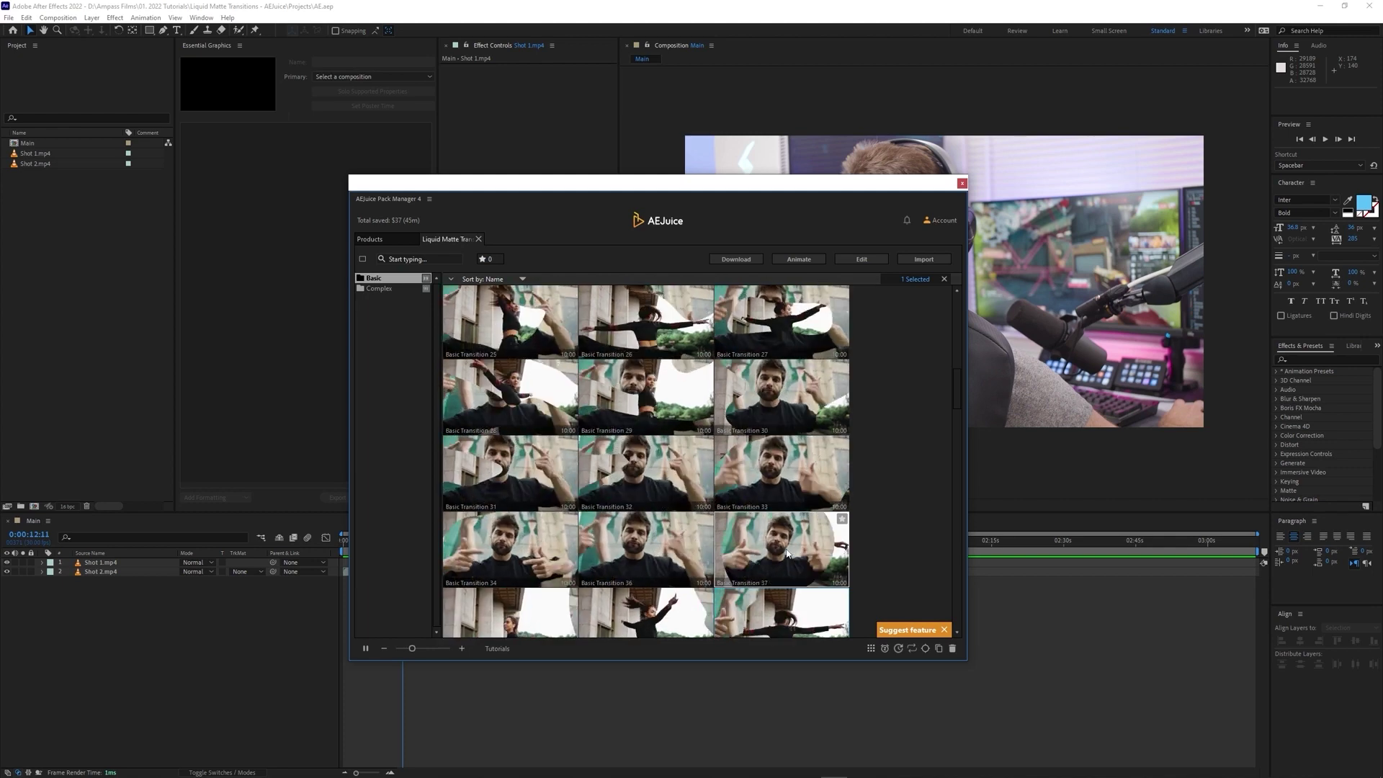
{"action": "left_click", "coordinate": [380, 288]}
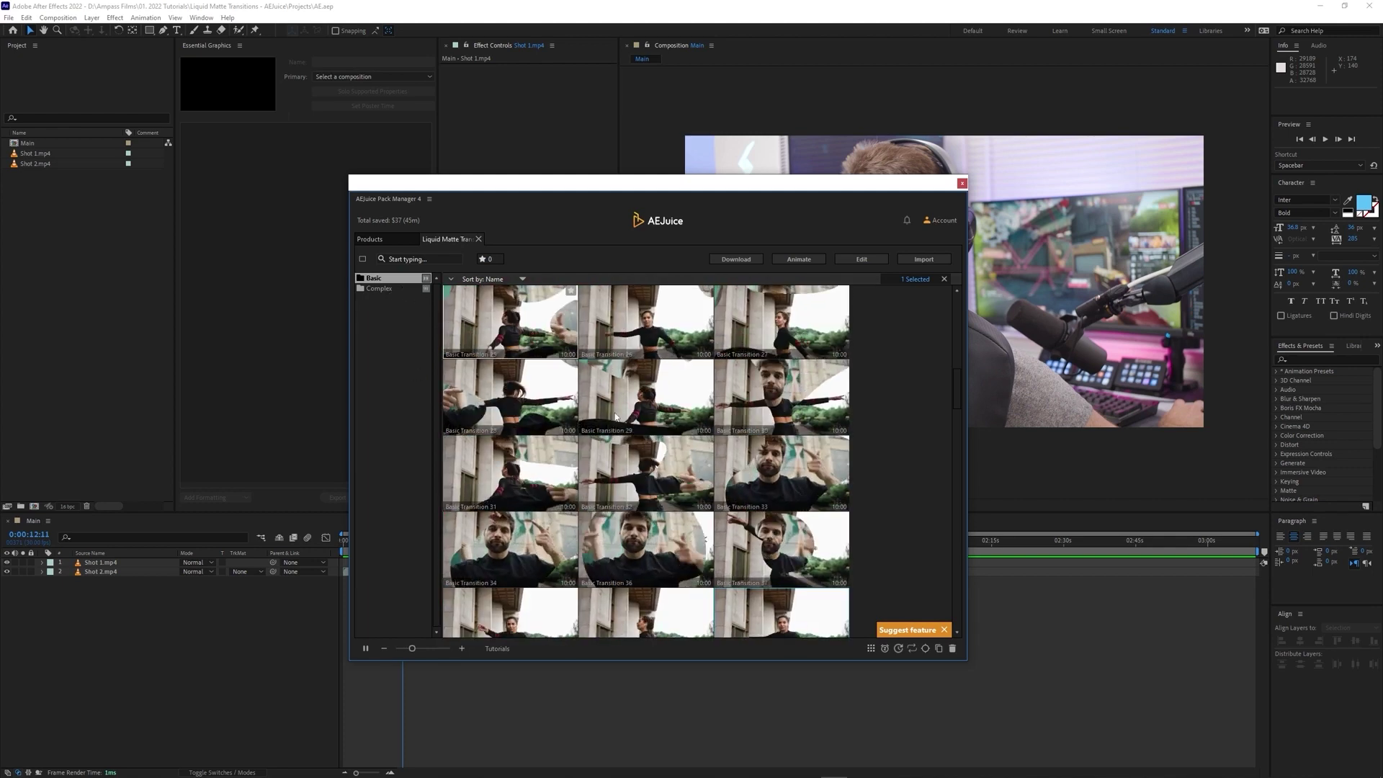
{"action": "scroll", "coordinate": [780, 516], "scroll_direction": "down", "scroll_amount": 1}
{"action": "scroll", "coordinate": [780, 516], "scroll_direction": "down", "scroll_amount": 10}
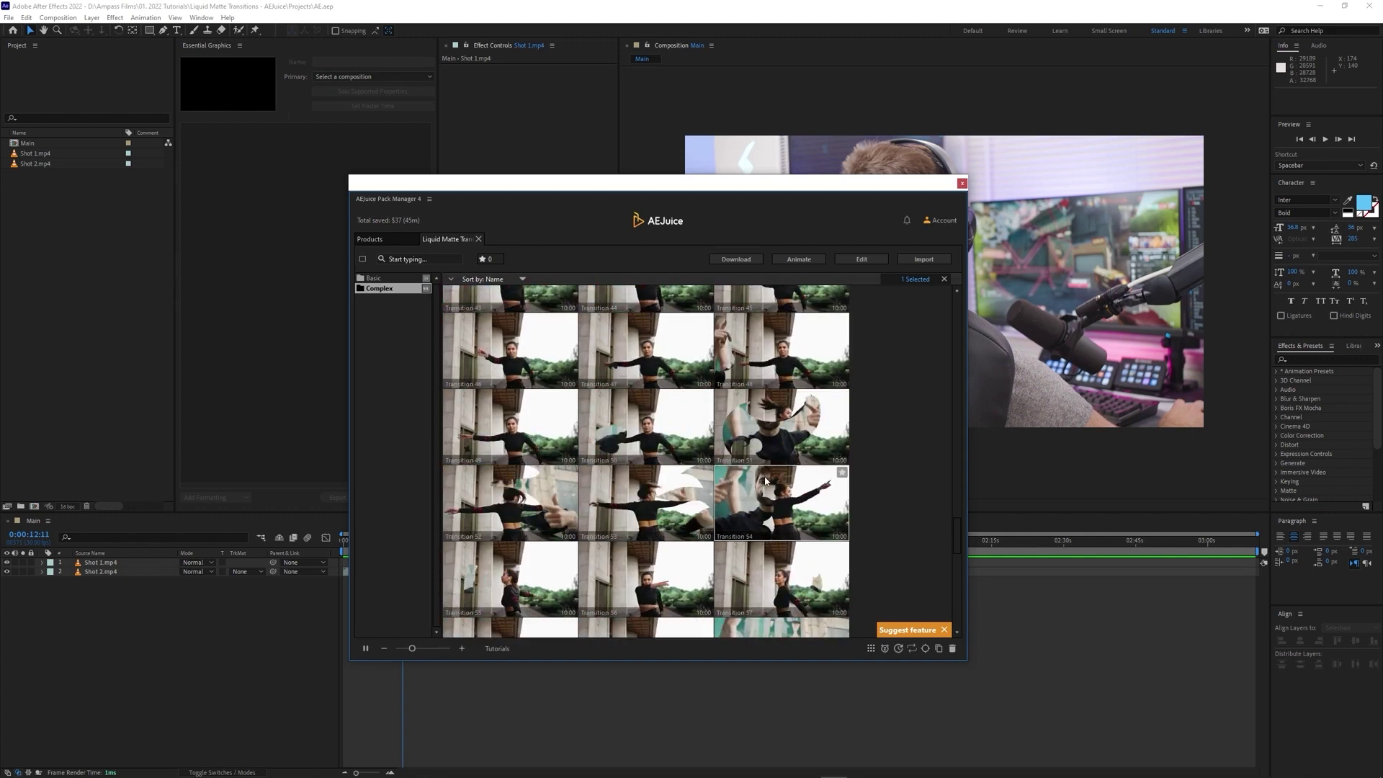
{"action": "scroll", "coordinate": [763, 461], "scroll_direction": "up", "scroll_amount": 10}
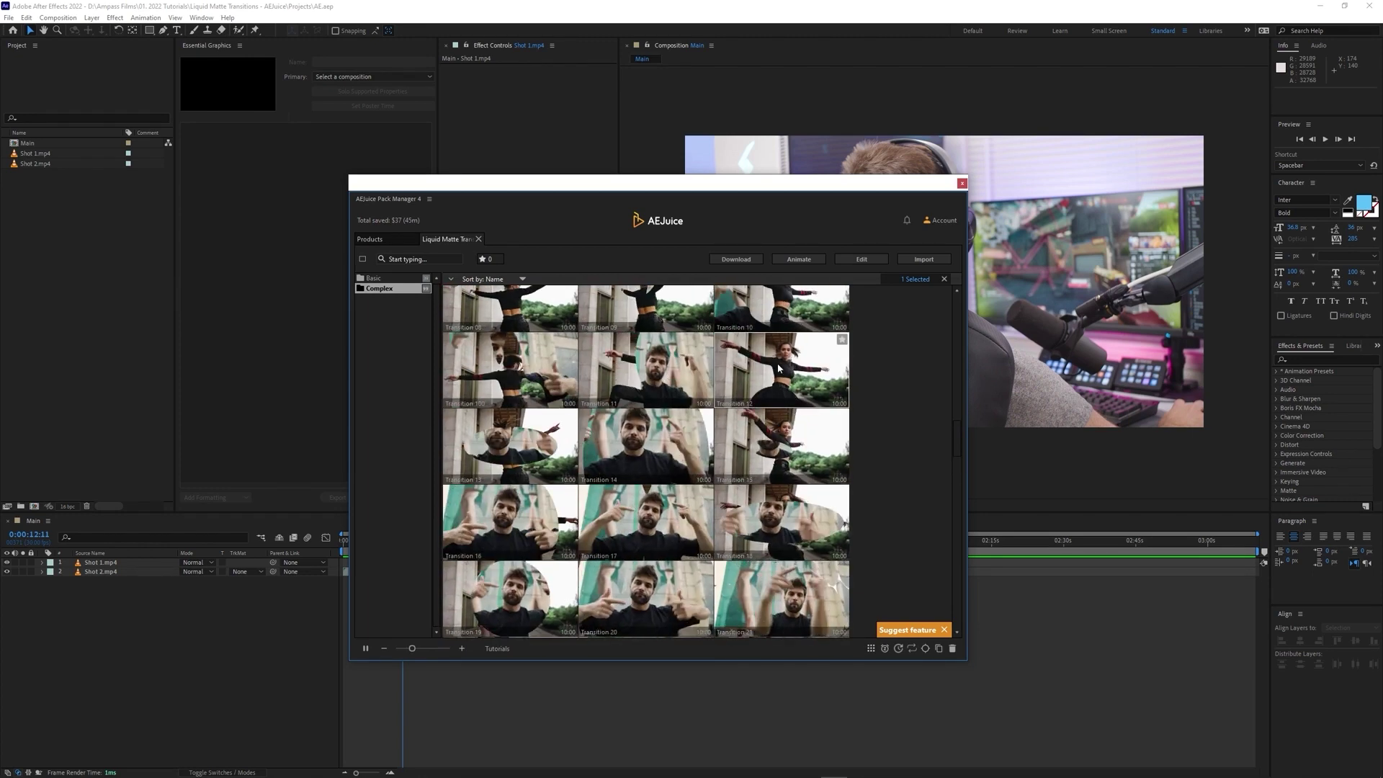
{"action": "scroll", "coordinate": [769, 447], "scroll_direction": "up", "scroll_amount": 10}
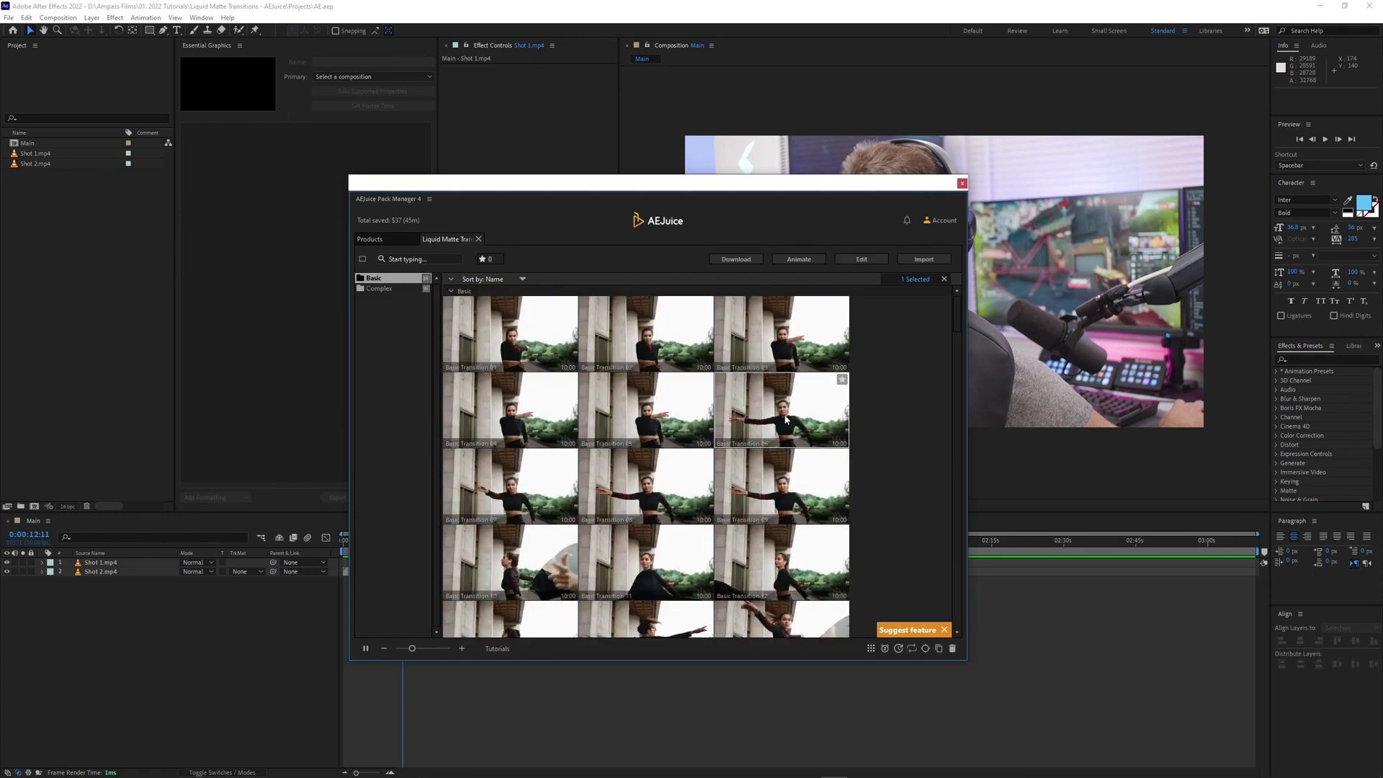
Step: Import Basic Transition 12 into the Main composition, then close the Pack Manager
{"action": "double_click", "coordinate": [772, 569]}
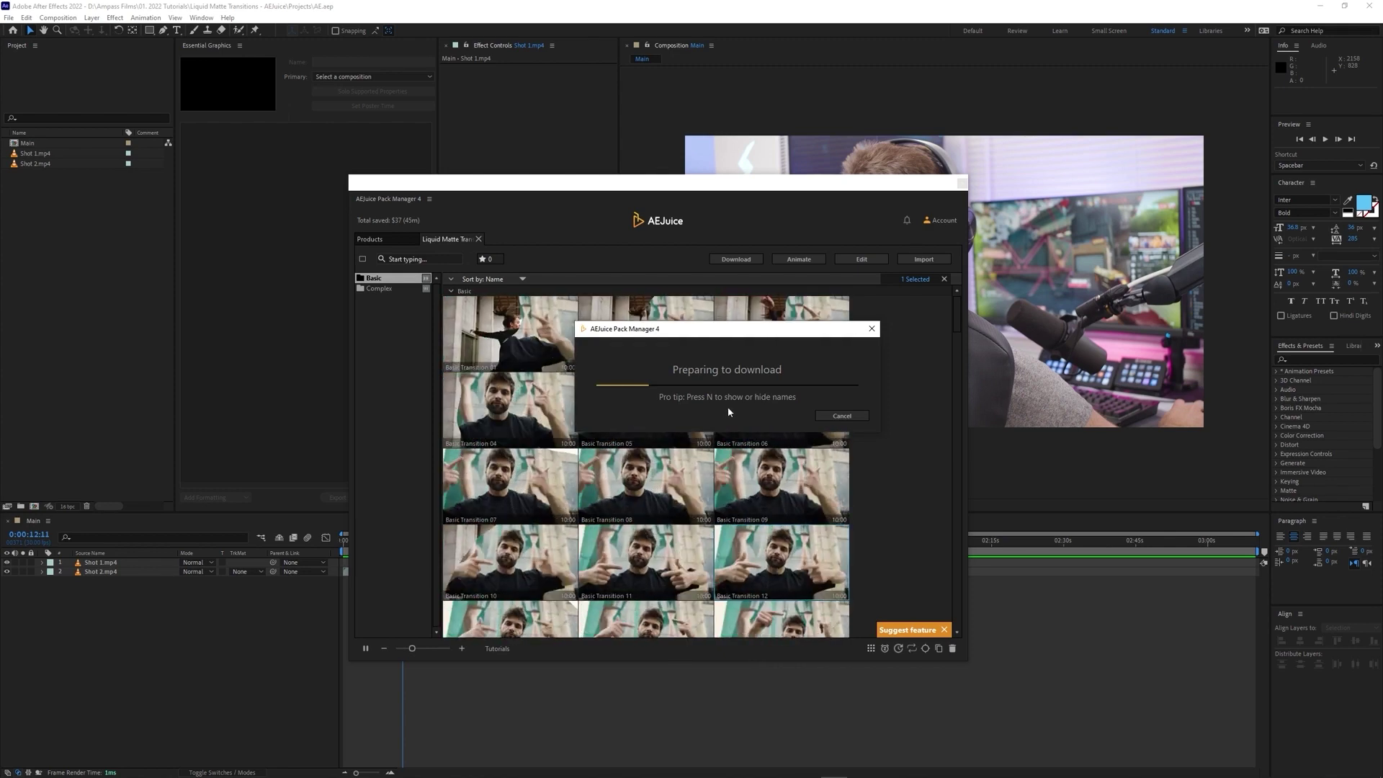
{"action": "left_click", "coordinate": [962, 183]}
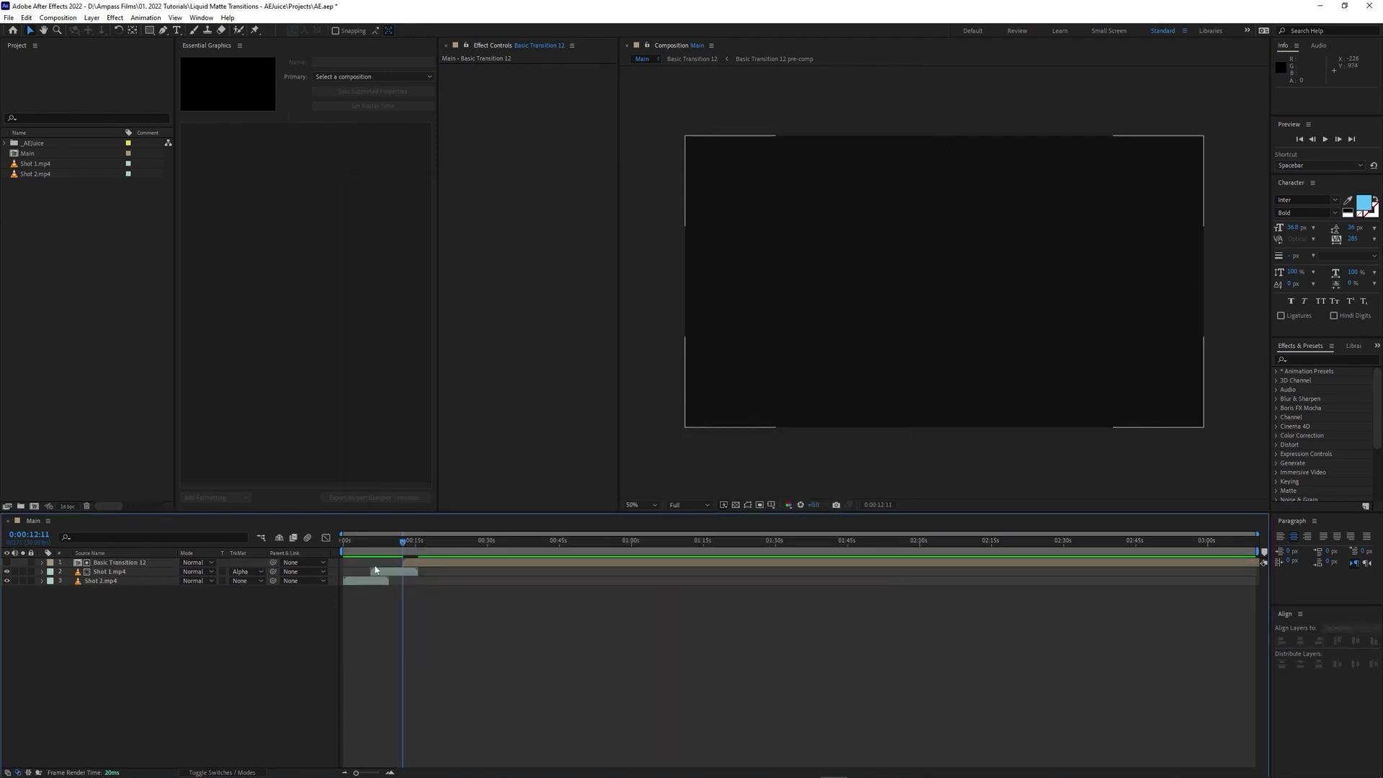
Step: Locate the Shot 1 to Shot 2 cut and move Basic Transition 12 to start around 0:00:05:15
{"action": "left_click", "coordinate": [425, 563]}
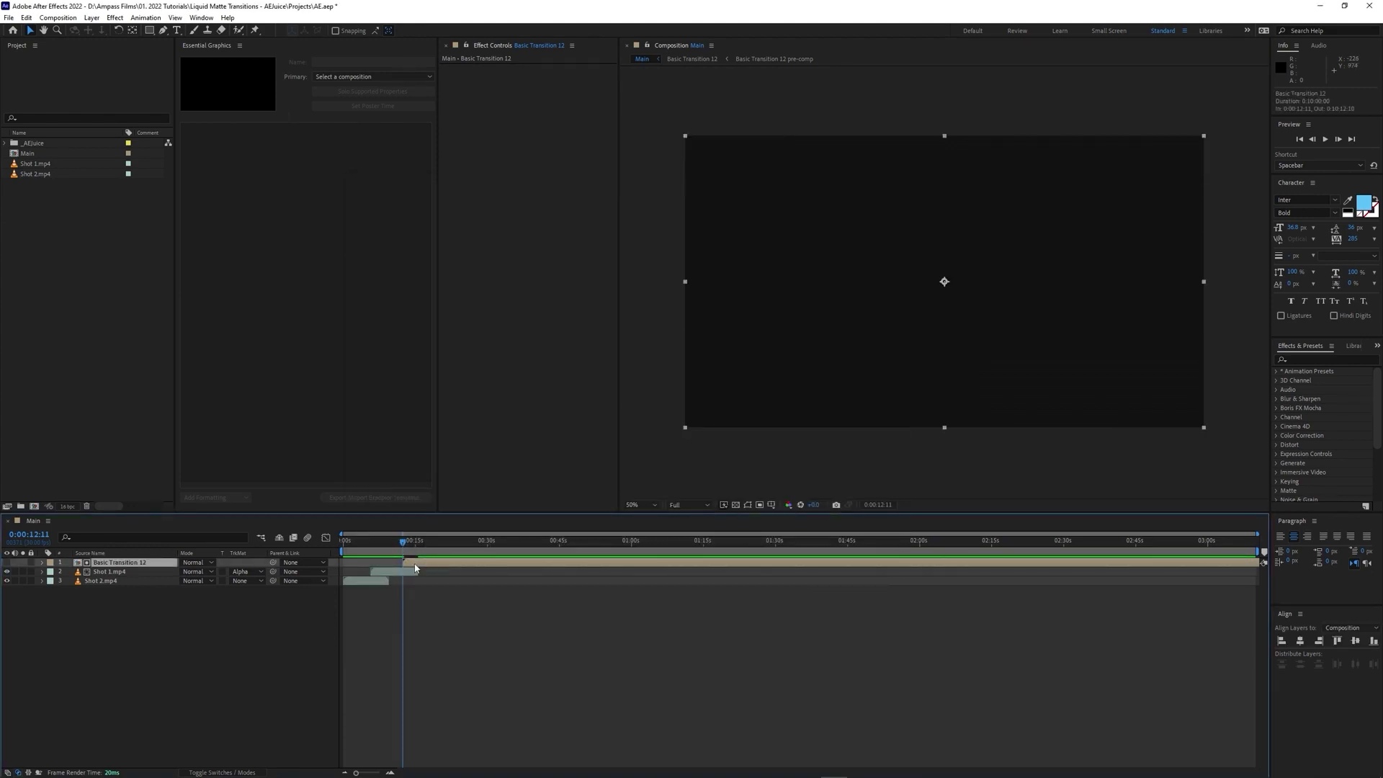
{"action": "key", "text": "space"}
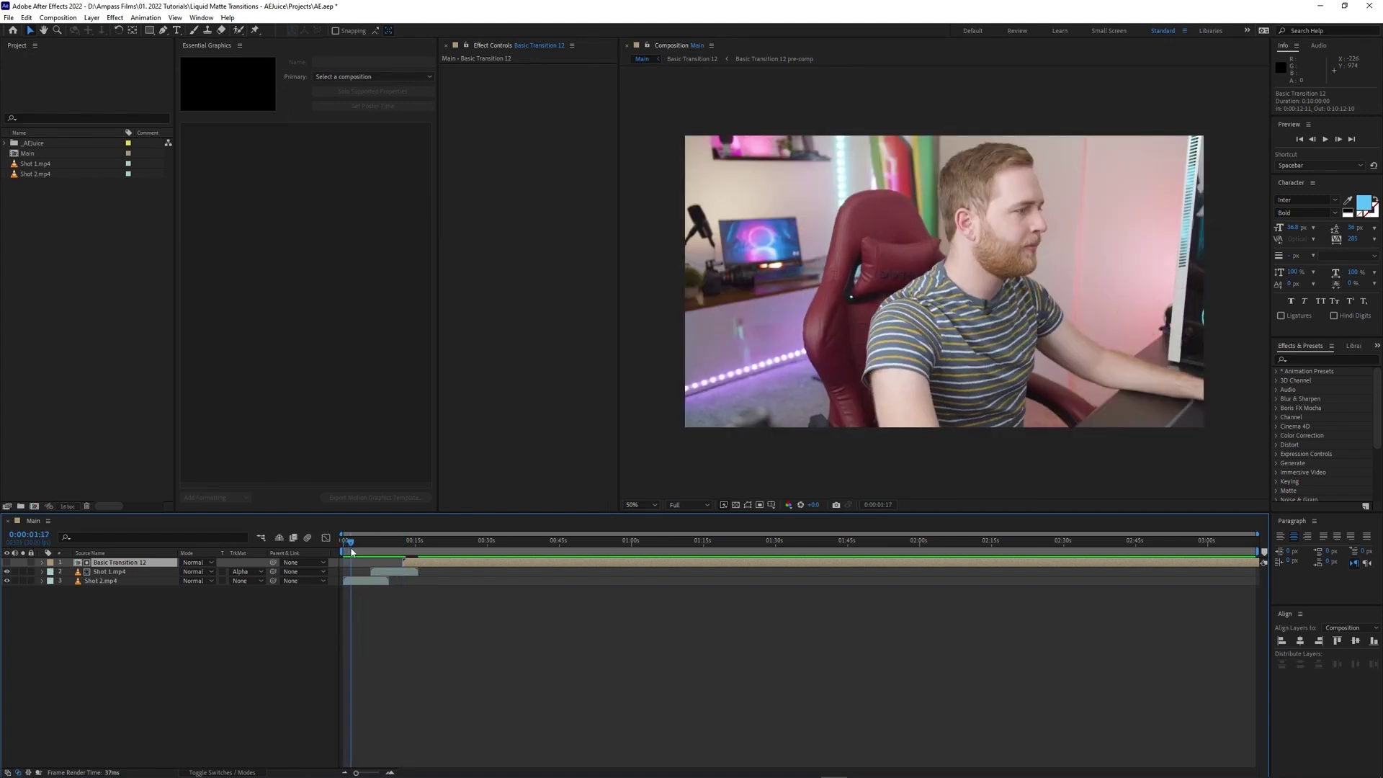
{"action": "left_click", "coordinate": [359, 581]}
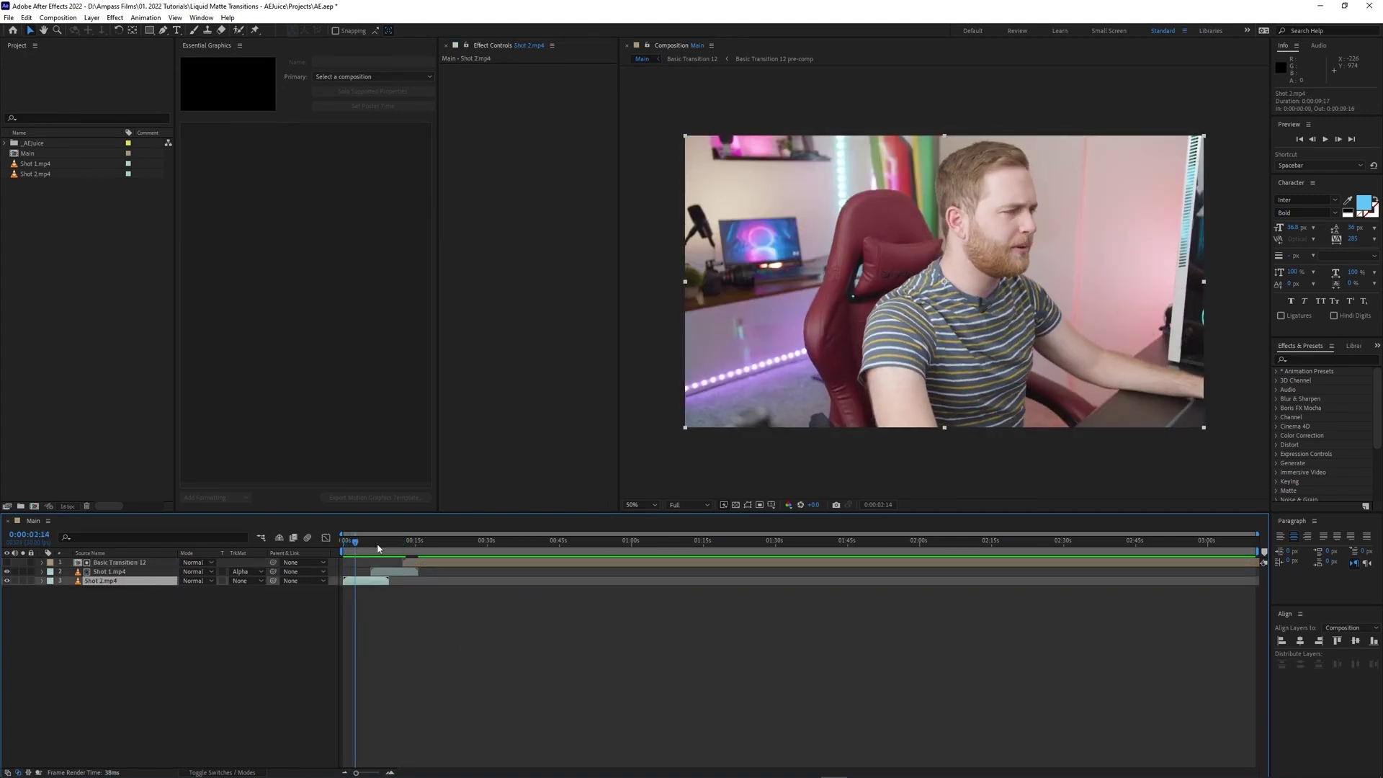
{"action": "left_click", "coordinate": [378, 549]}
{"action": "left_click", "coordinate": [401, 572]}
{"action": "left_click_drag", "start_coordinate": [378, 539], "coordinate": [371, 560]}
{"action": "left_click", "coordinate": [432, 562]}
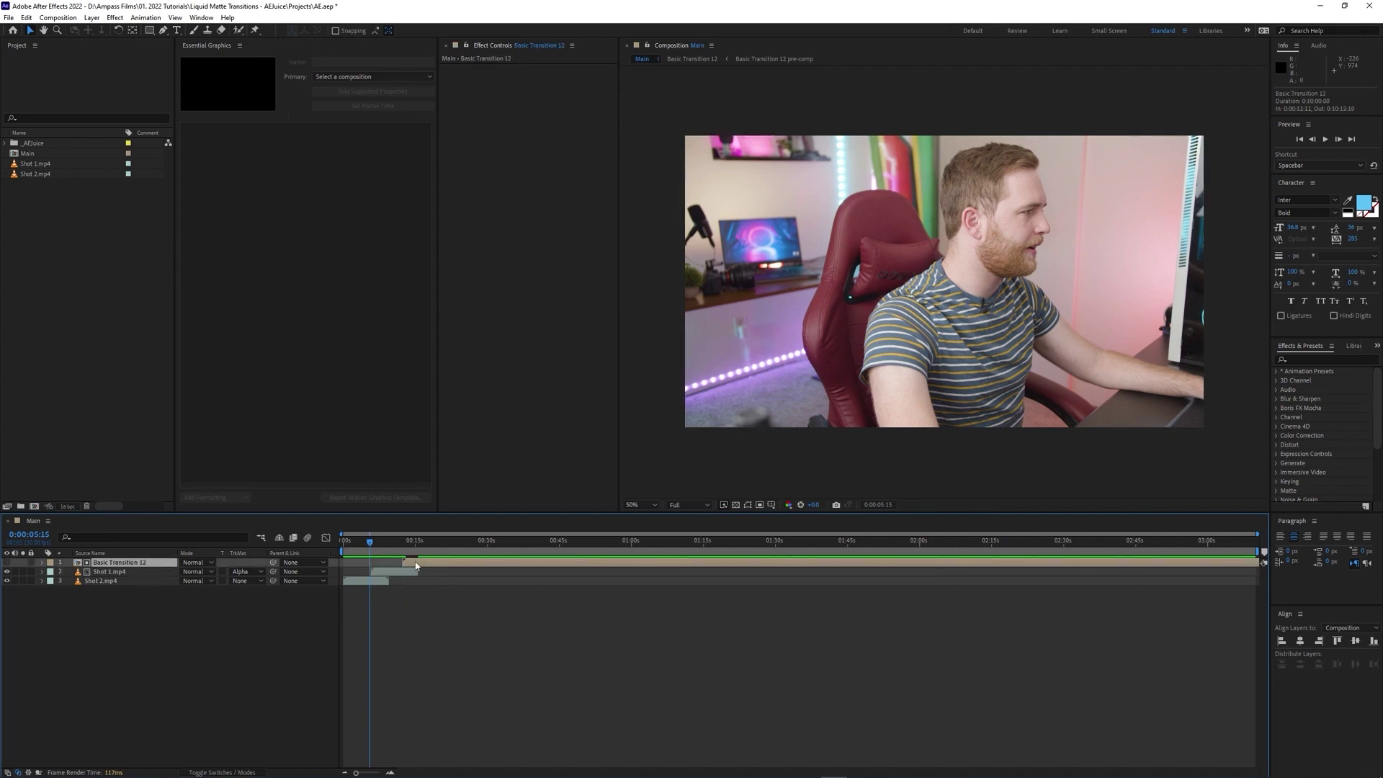
{"action": "left_click_drag", "start_coordinate": [393, 565], "coordinate": [384, 561]}
{"action": "left_click_drag", "start_coordinate": [361, 548], "coordinate": [334, 549]}
{"action": "left_click", "coordinate": [245, 572]}
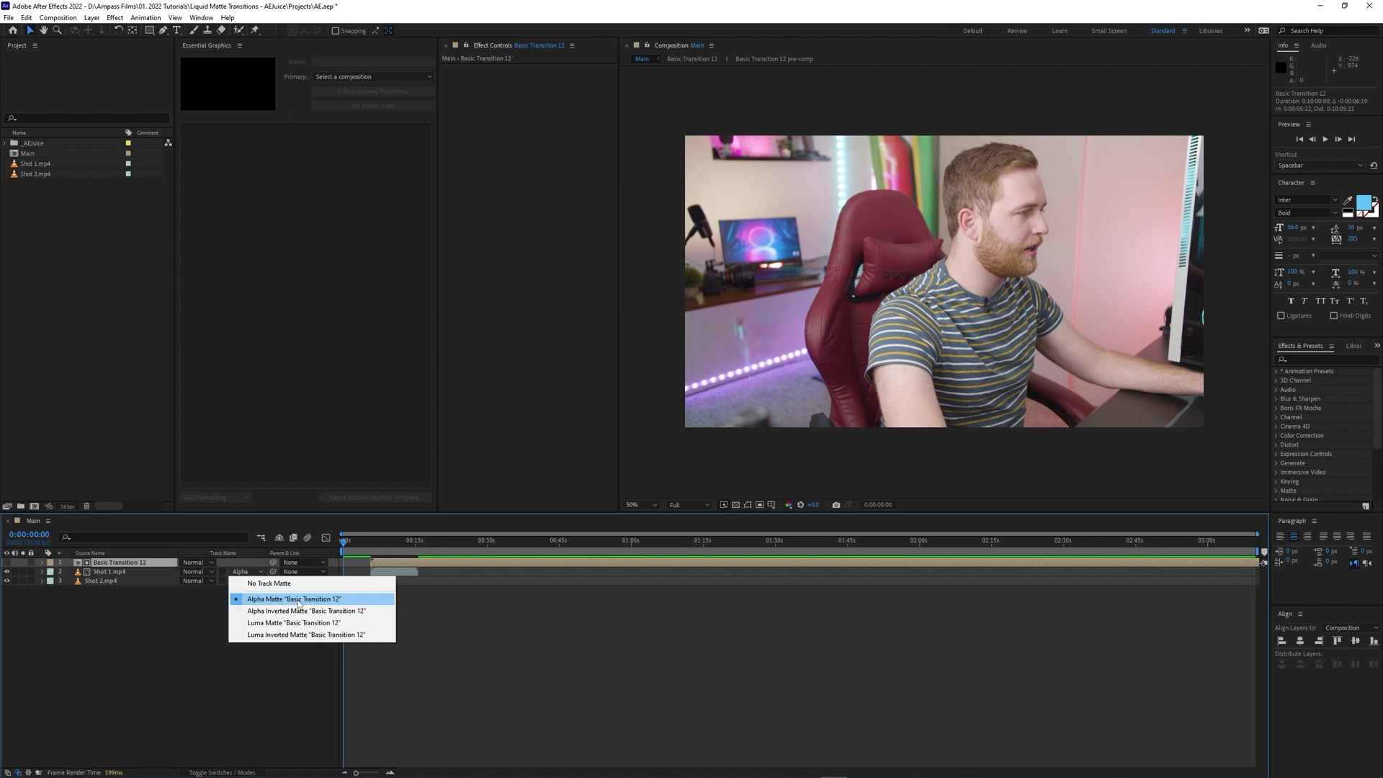
{"action": "left_click", "coordinate": [188, 610]}
{"action": "left_click", "coordinate": [131, 573]}
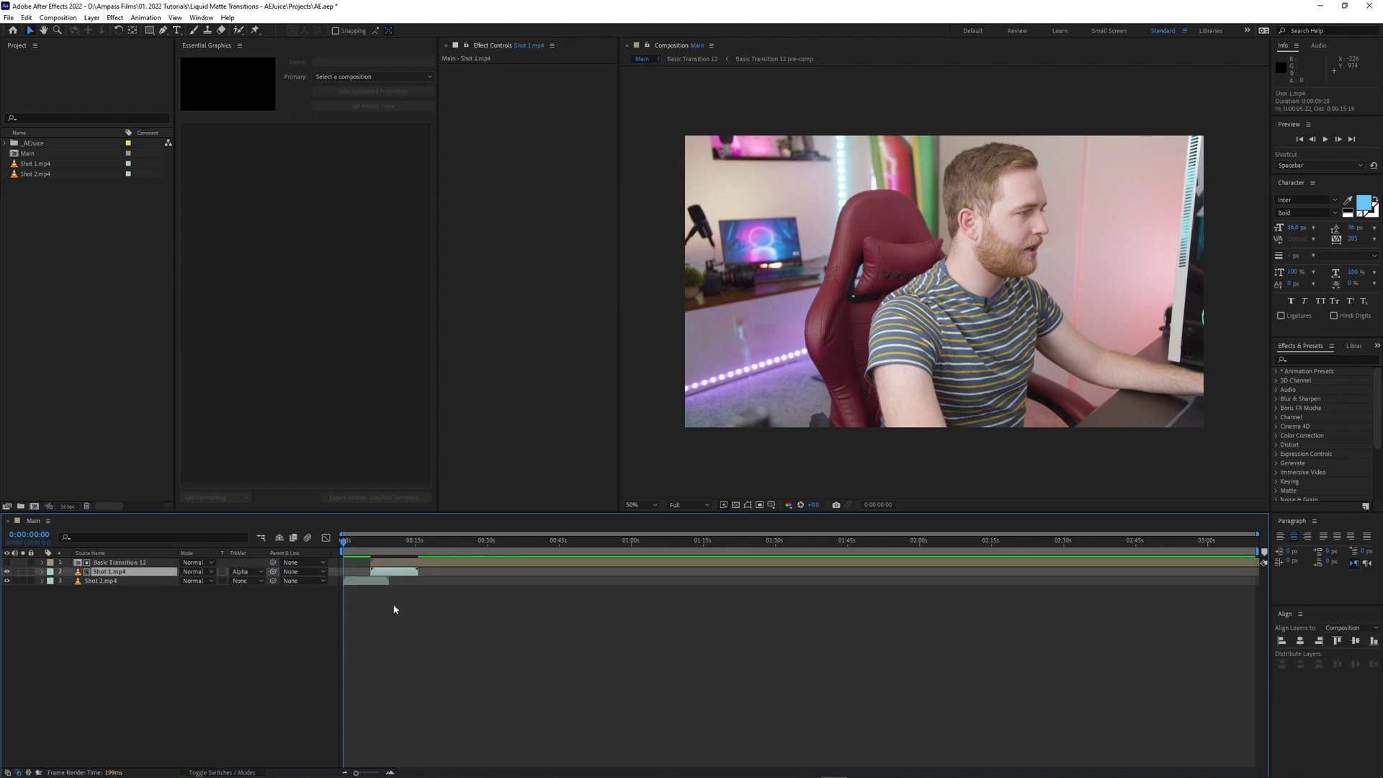
{"action": "left_click", "coordinate": [391, 563]}
{"action": "left_click", "coordinate": [392, 570]}
{"action": "left_click", "coordinate": [389, 563]}
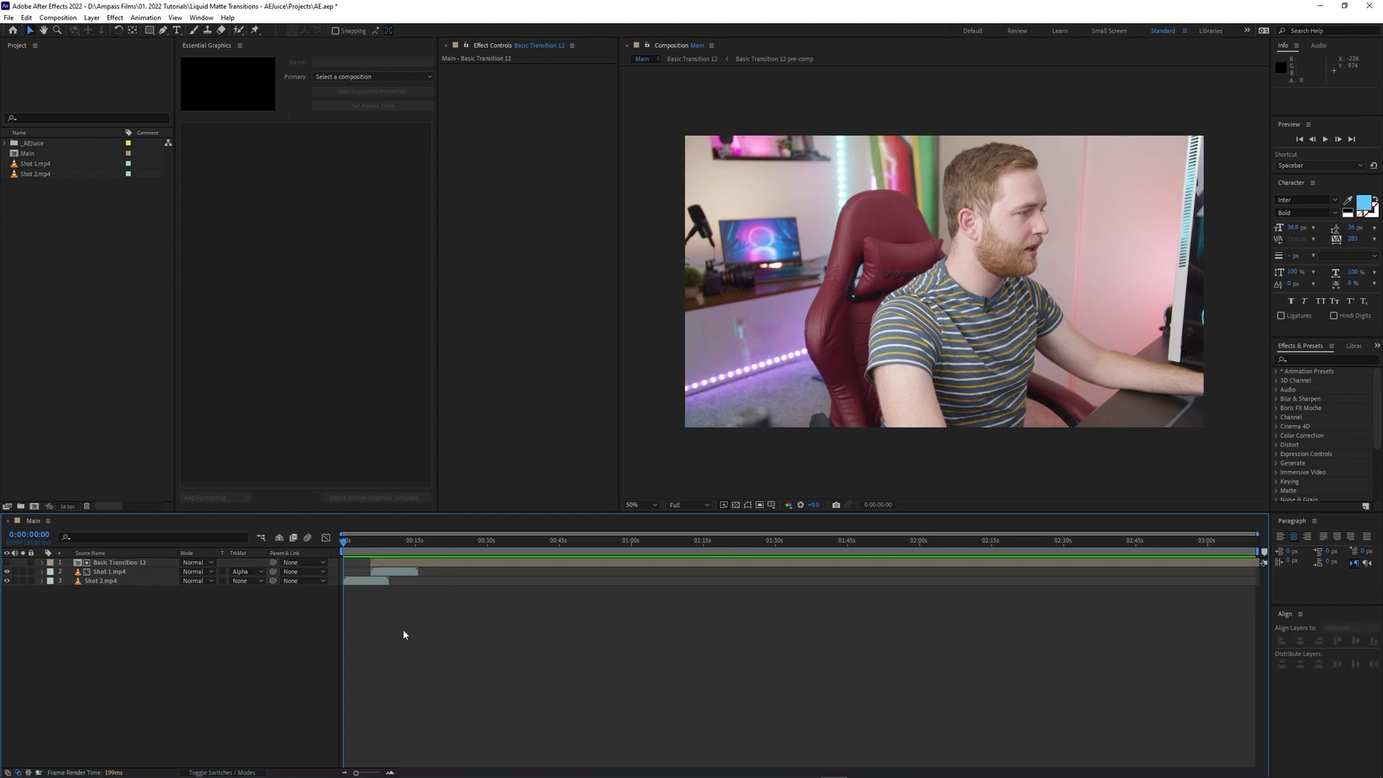
{"action": "left_click", "coordinate": [358, 544]}
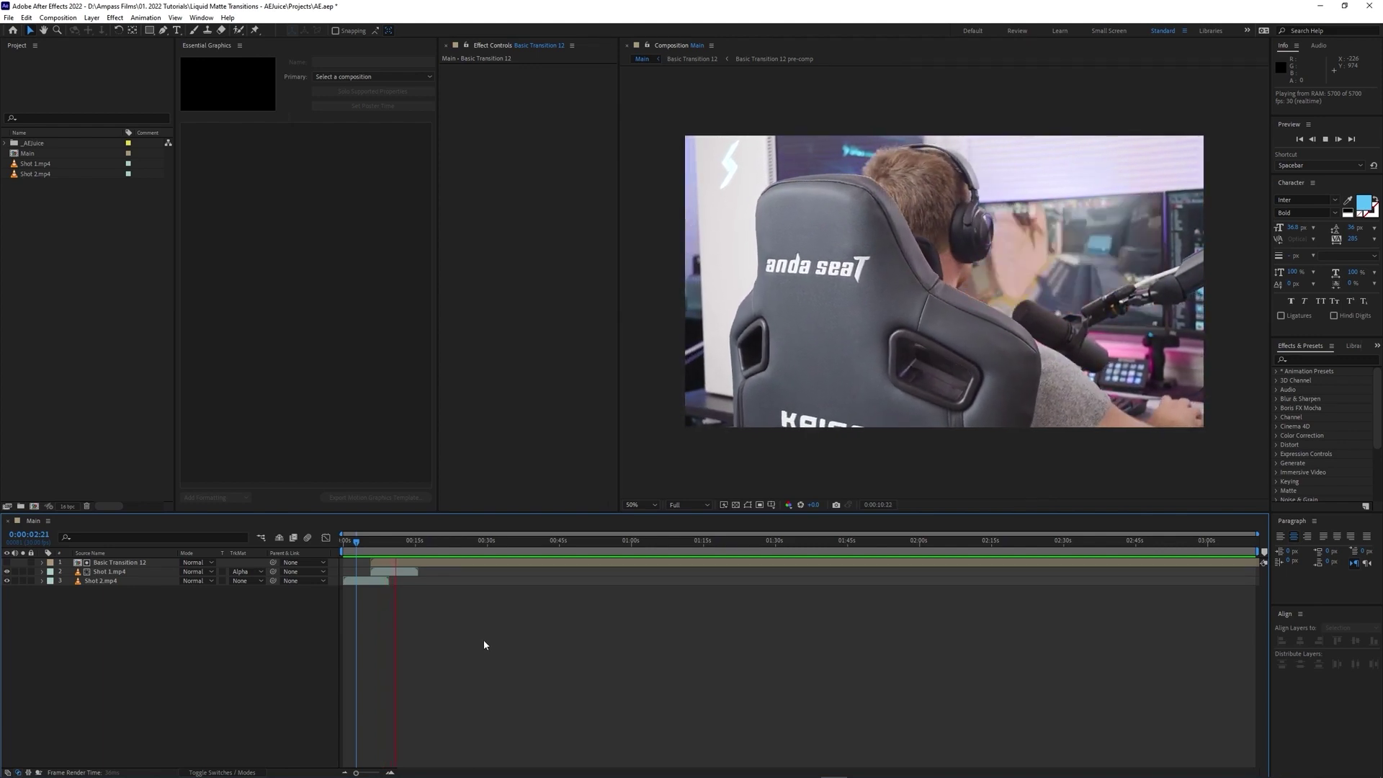
Step: Stop the preview at 0:00:11:14 and switch over to Premiere Pro
{"action": "key", "text": "space"}
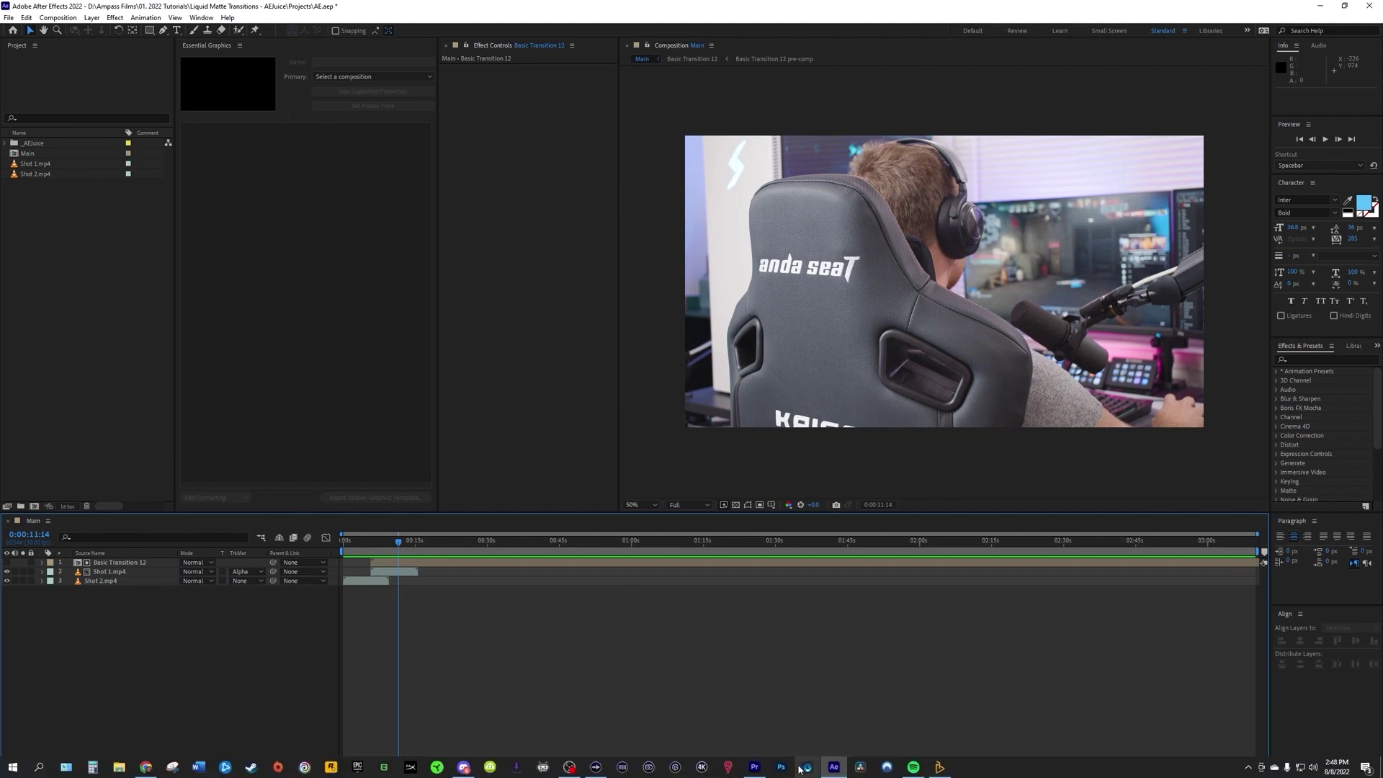
{"action": "left_click", "coordinate": [754, 765]}
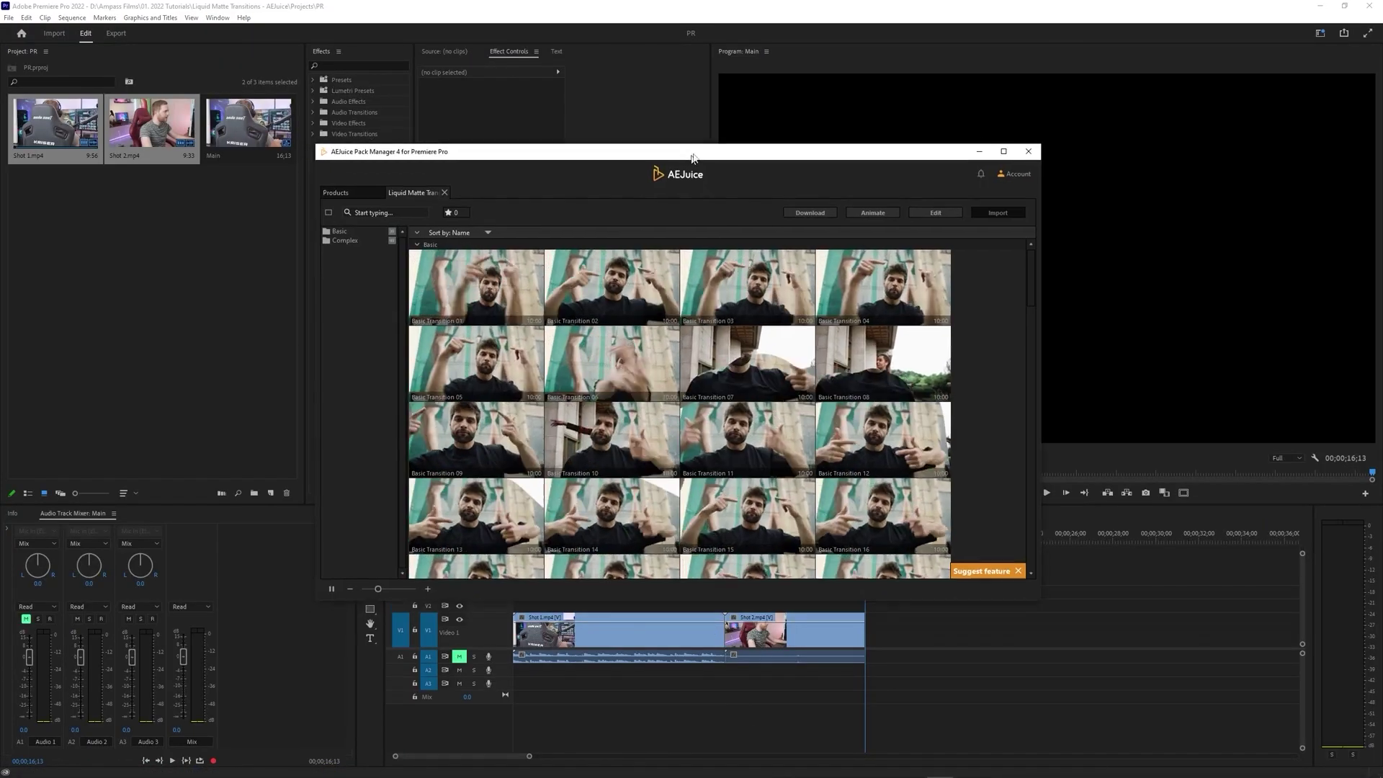
Step: Add Complex Transition 15 to the sequence, close the manager, and place it on Video 3 before the cut
{"action": "scroll", "coordinate": [724, 351], "scroll_direction": "down", "scroll_amount": 10}
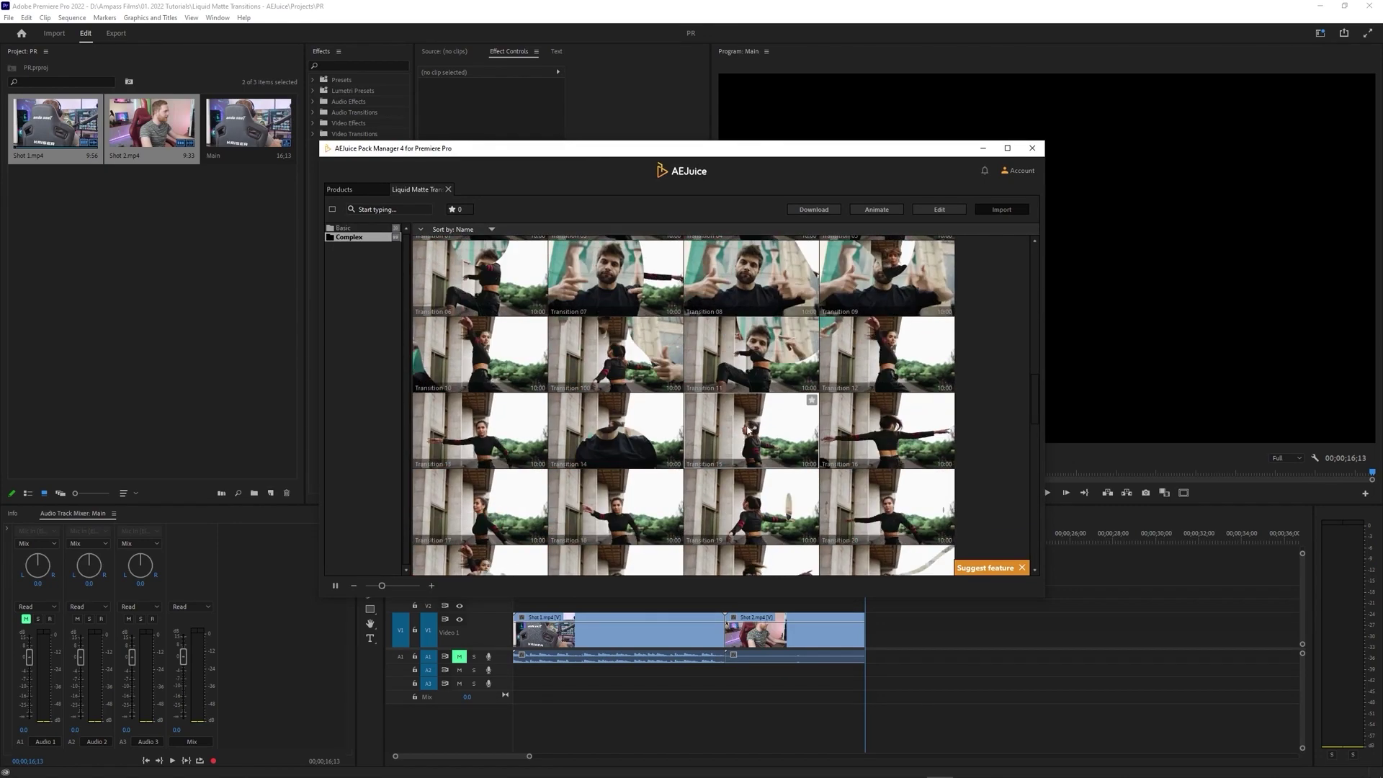
{"action": "left_click_drag", "start_coordinate": [748, 431], "coordinate": [712, 627]}
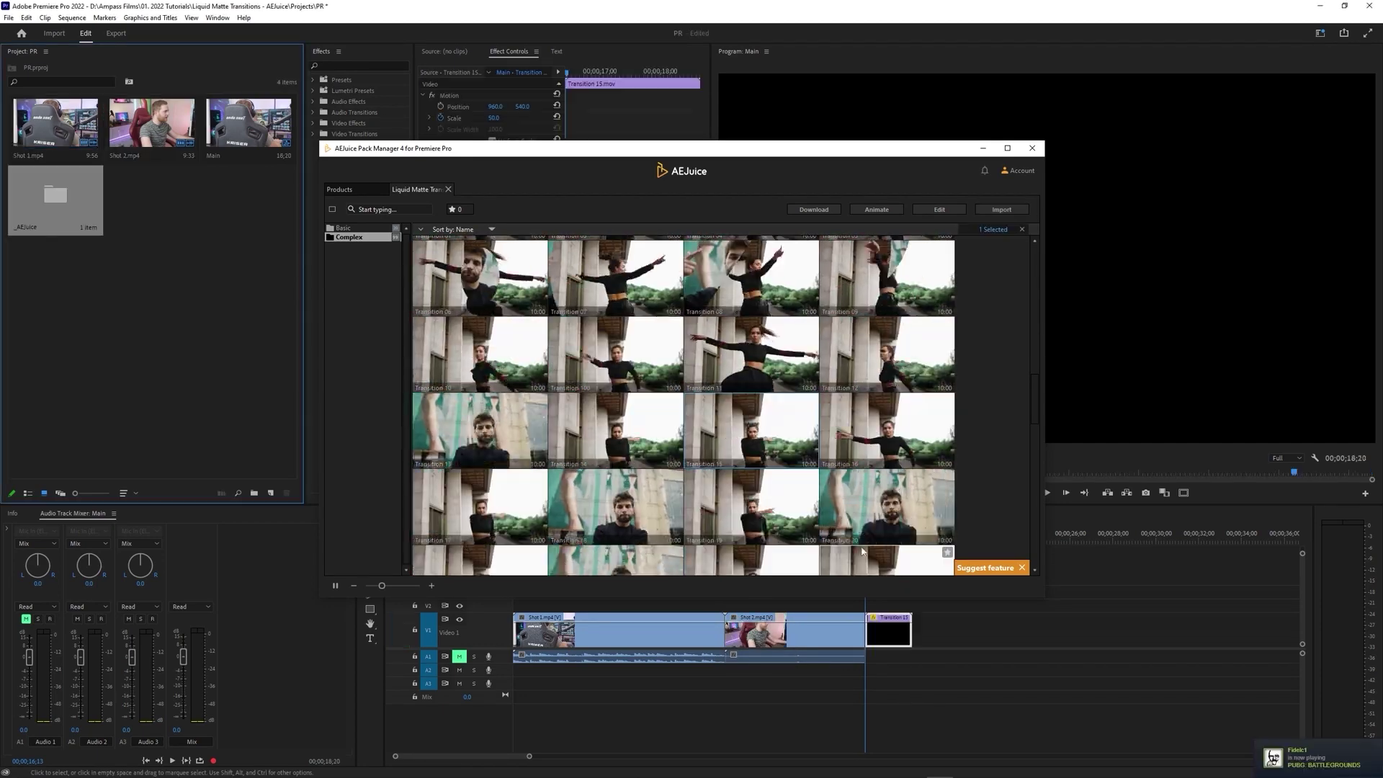
{"action": "left_click", "coordinate": [1034, 148]}
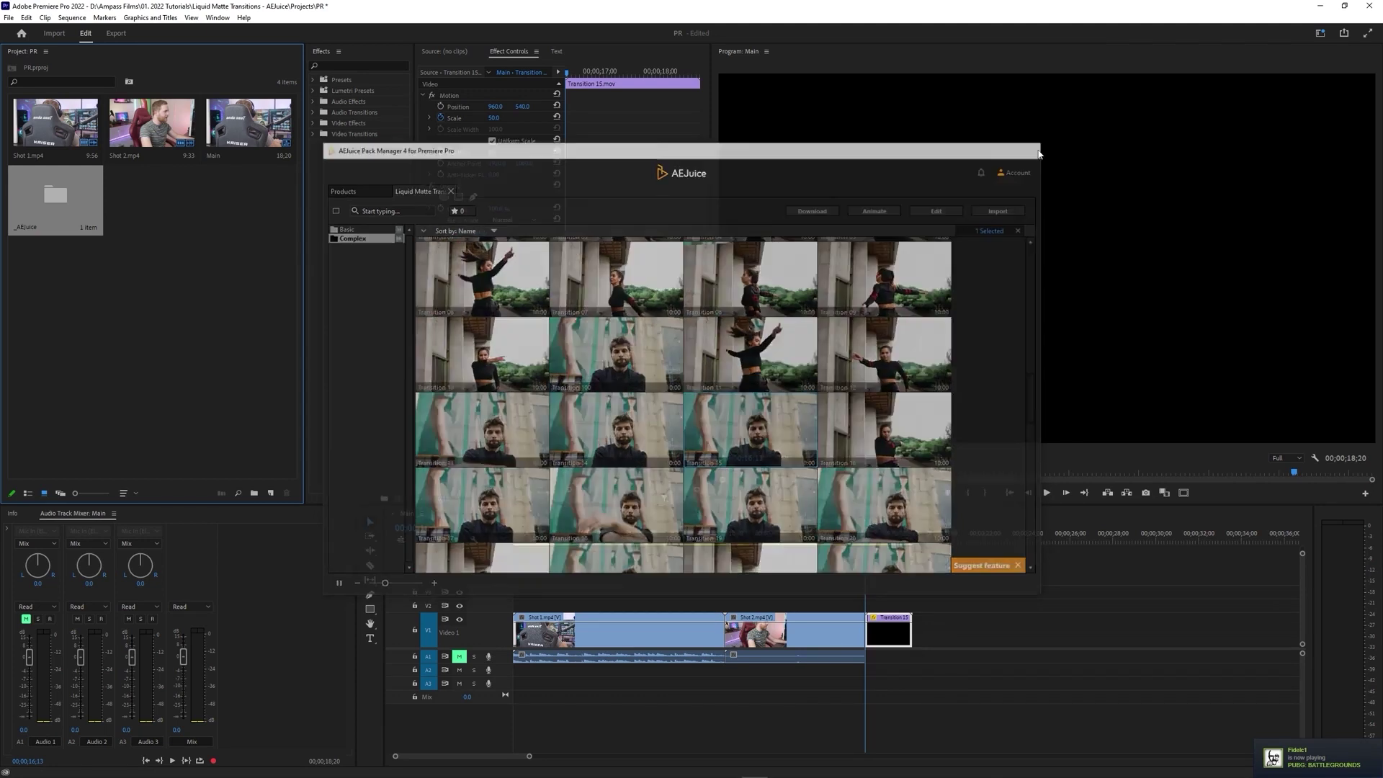
{"action": "left_click_drag", "start_coordinate": [906, 637], "coordinate": [712, 601]}
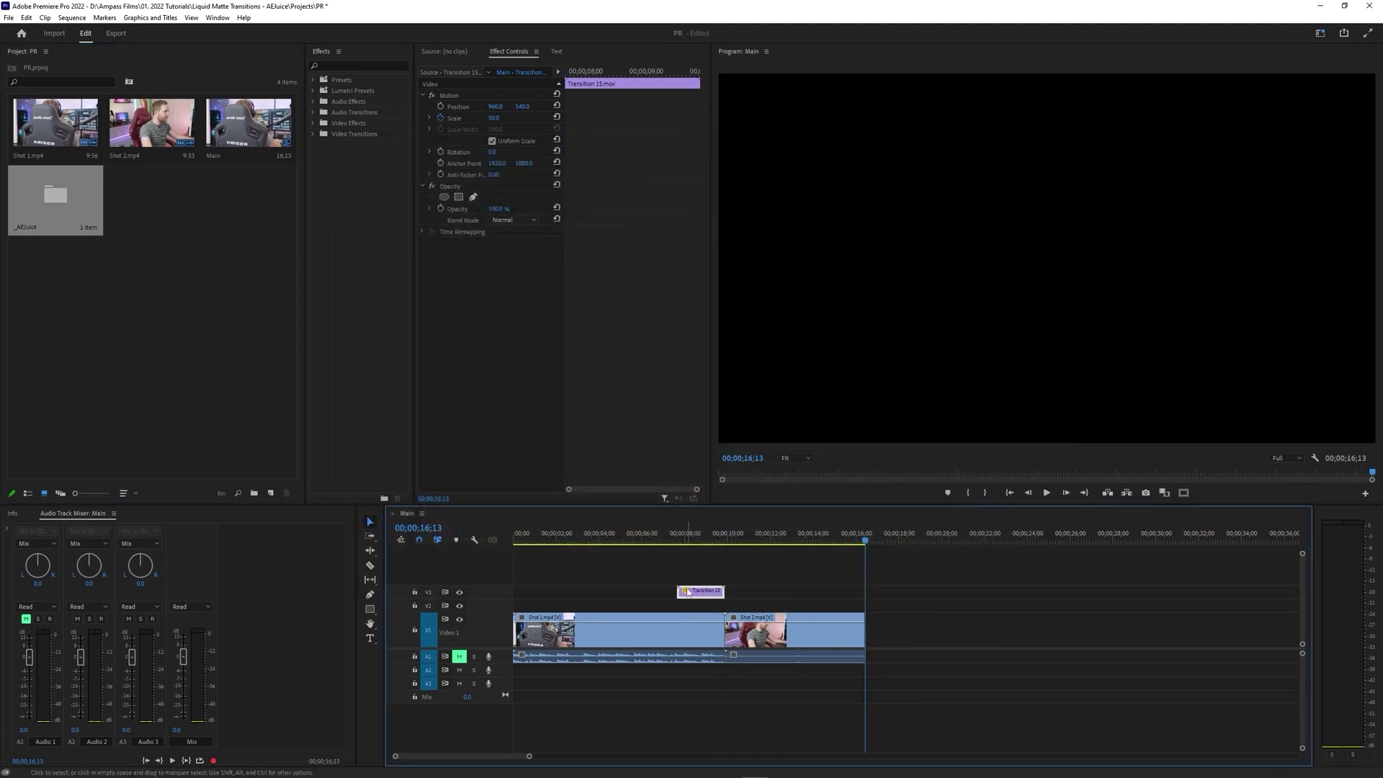
Step: Move Shot 2 from Video 1 to Video 2, aligned with Transition 15's start, overlapping Shot 1
{"action": "left_click_drag", "start_coordinate": [621, 545], "coordinate": [618, 547]}
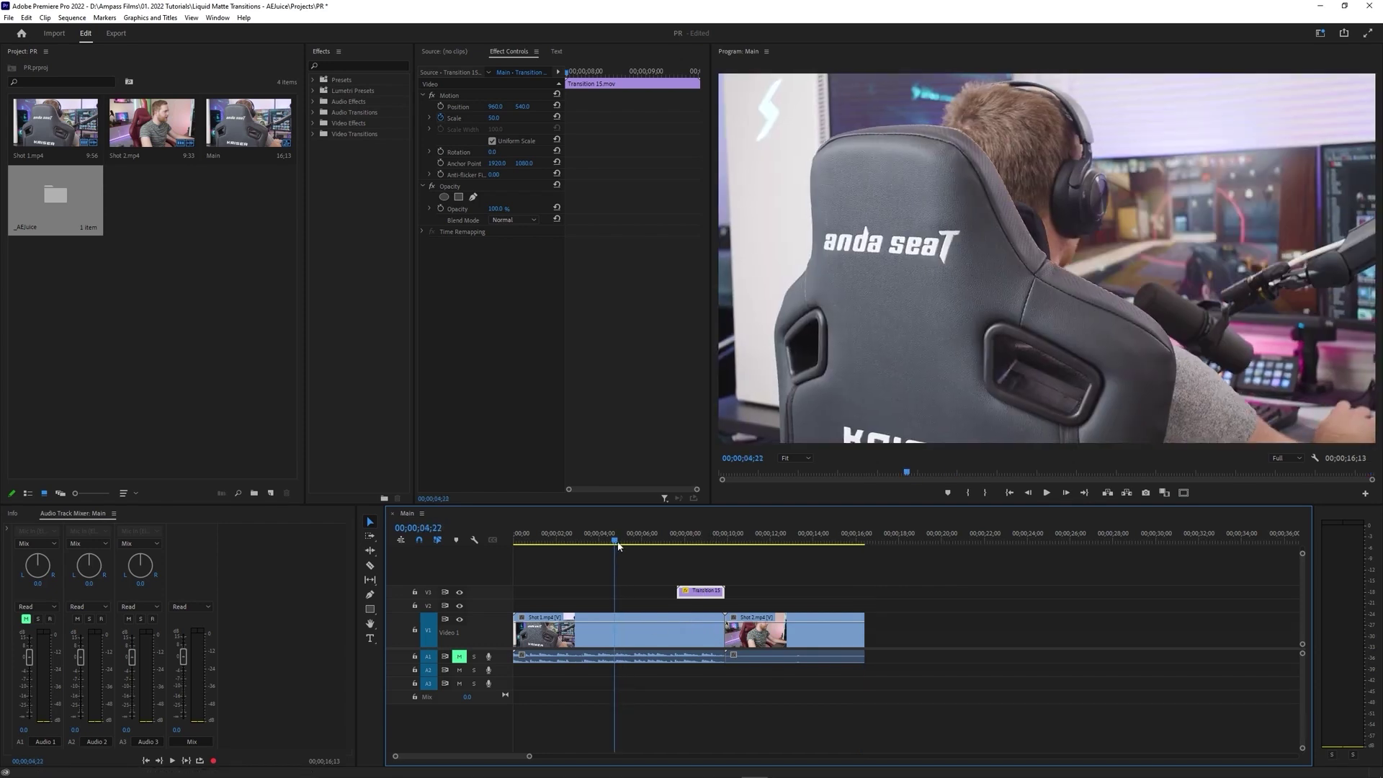
{"action": "left_click_drag", "start_coordinate": [777, 537], "coordinate": [769, 539]}
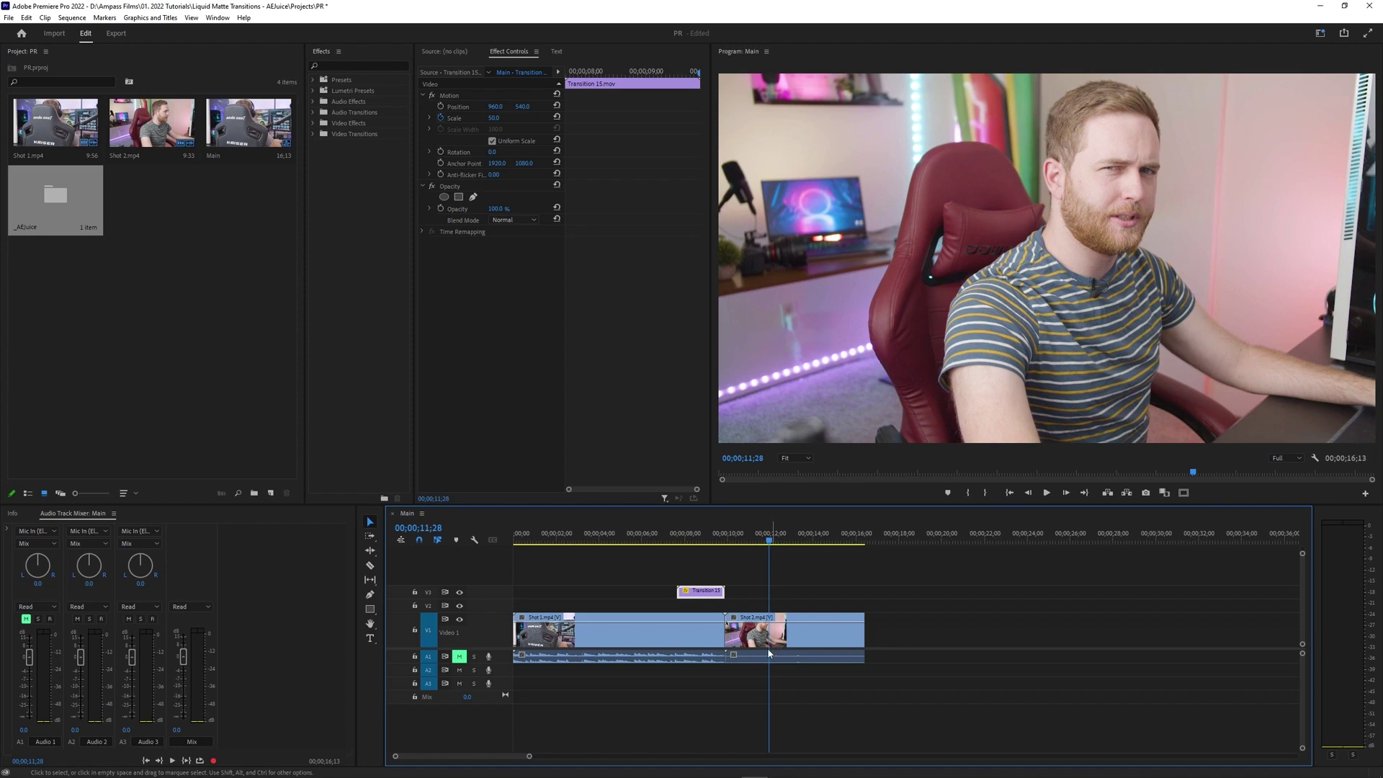
{"action": "left_click_drag", "start_coordinate": [749, 643], "coordinate": [697, 619]}
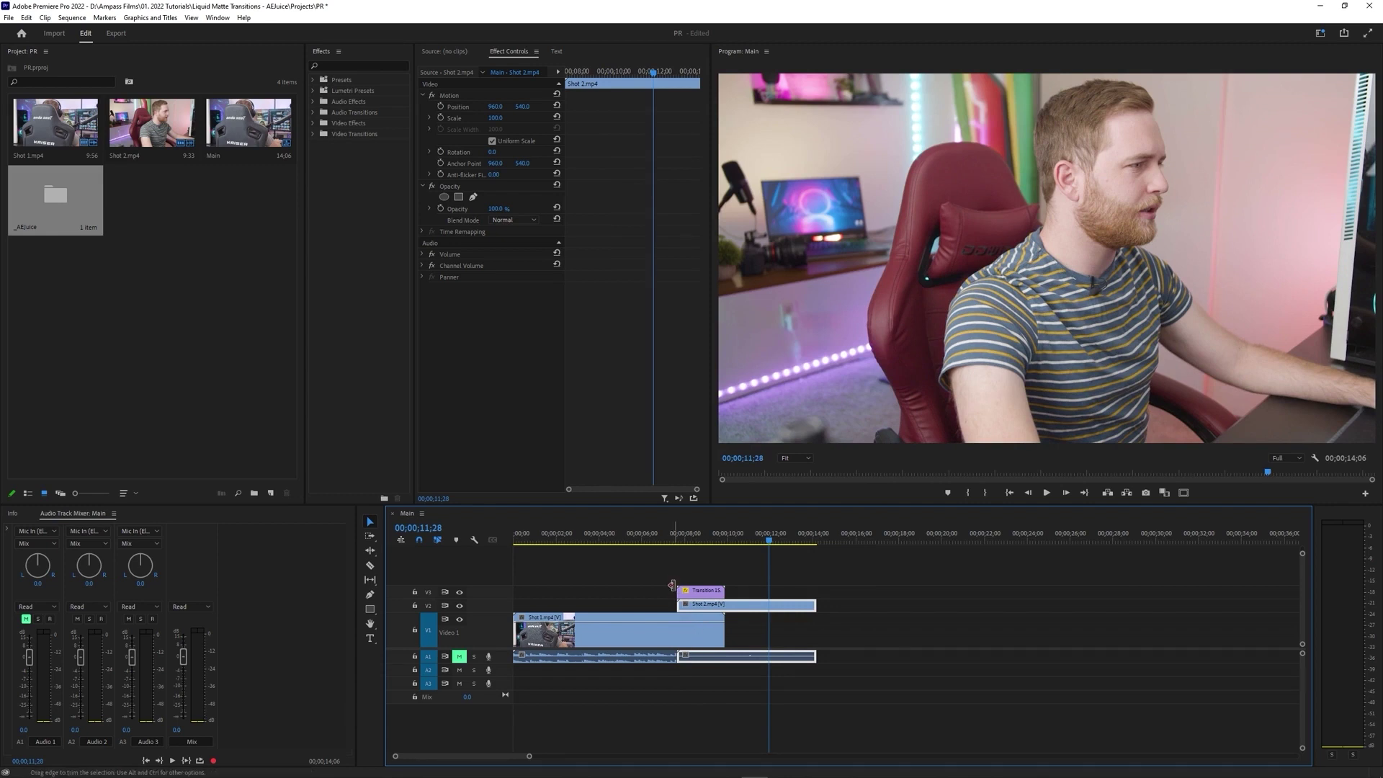
{"action": "left_click_drag", "start_coordinate": [674, 572], "coordinate": [734, 591]}
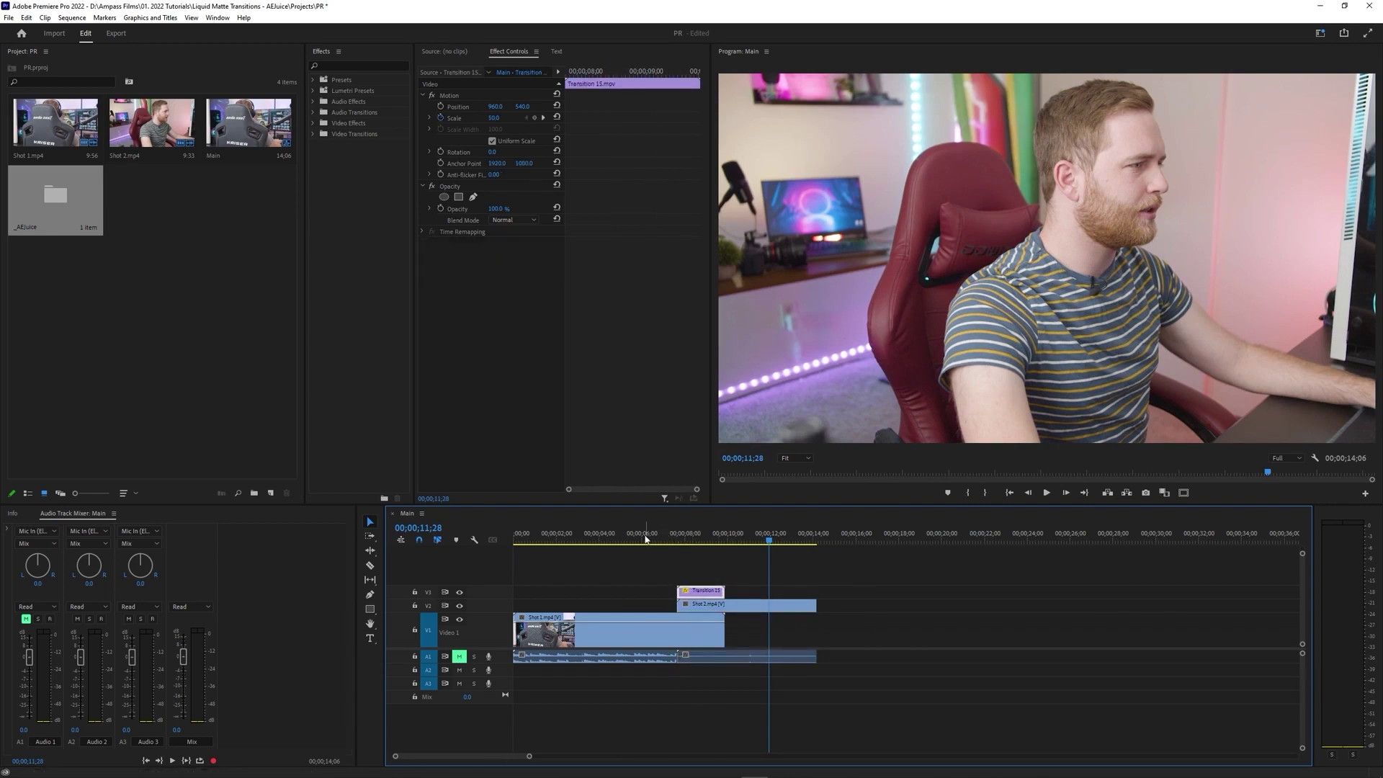
{"action": "left_click", "coordinate": [637, 539]}
Step: Find Track Matte Key by searching 'trac', apply it to Shot 2, and set Matte to Video 3
{"action": "left_click", "coordinate": [346, 66]}
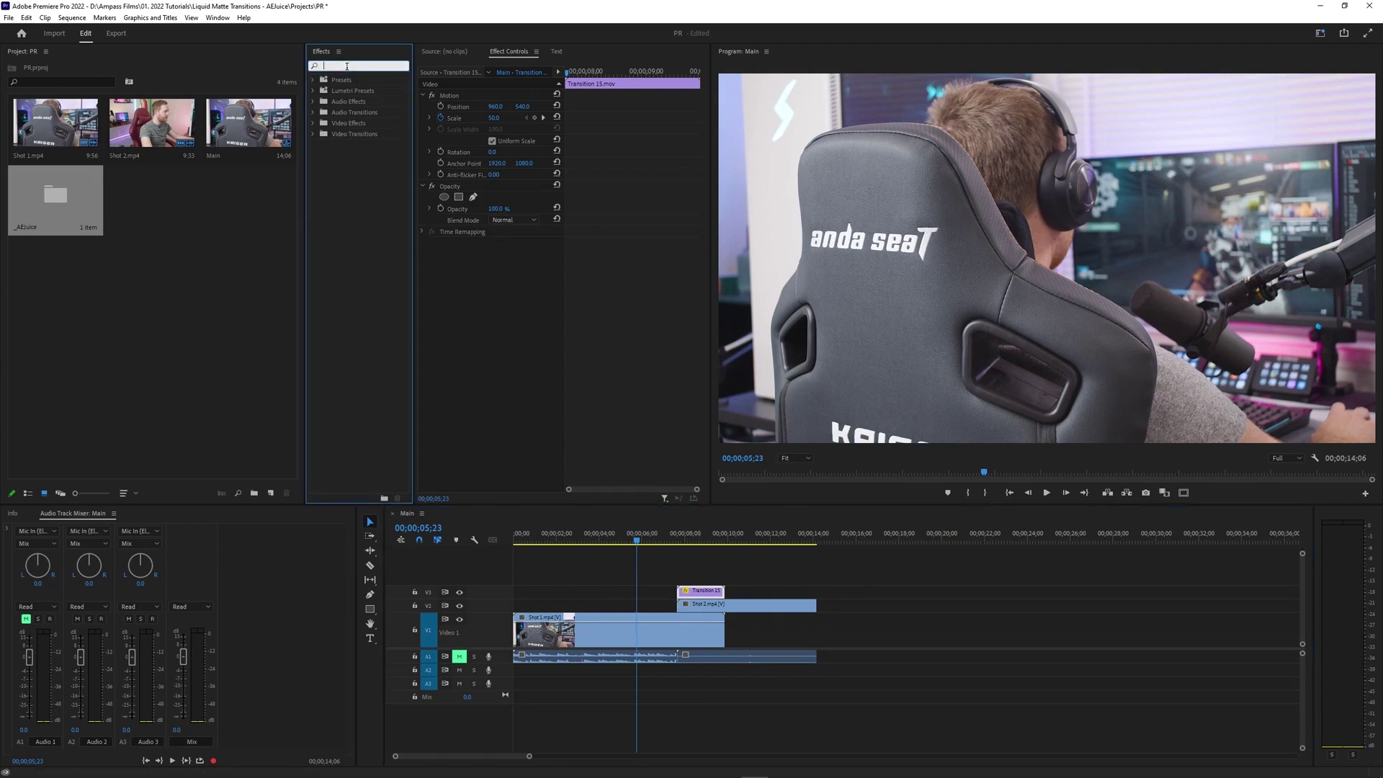
{"action": "type", "text": "track"}
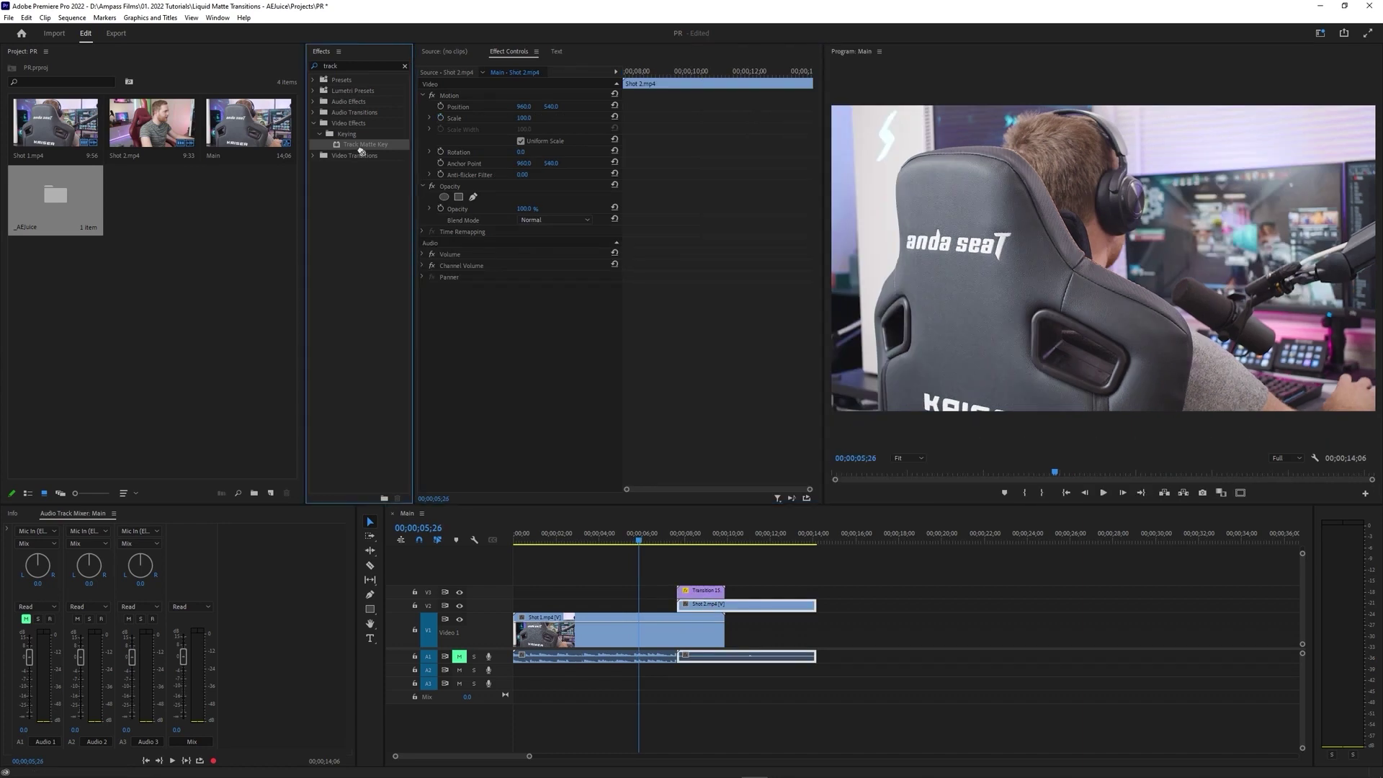
{"action": "left_click_drag", "start_coordinate": [749, 610], "coordinate": [746, 610]}
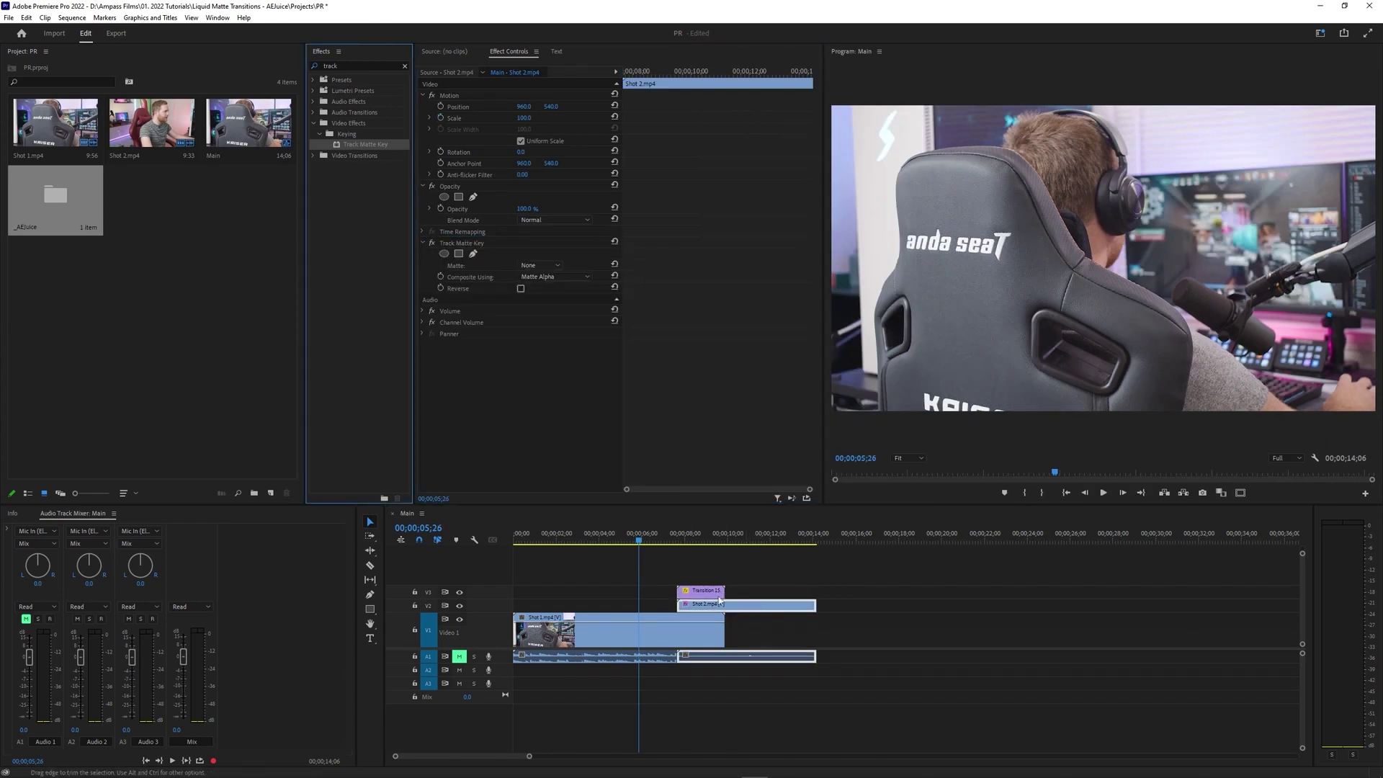
{"action": "left_click", "coordinate": [472, 244]}
{"action": "left_click", "coordinate": [539, 266]}
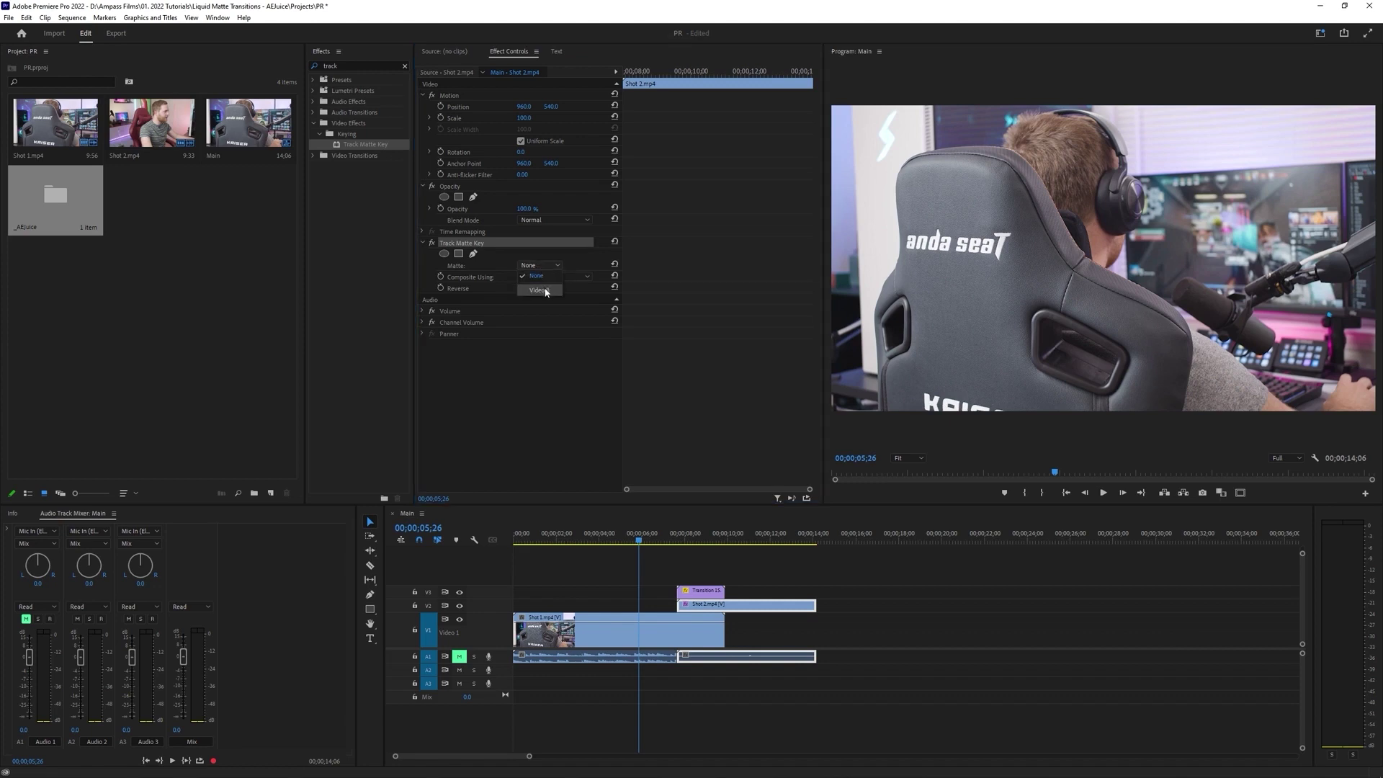
{"action": "left_click", "coordinate": [540, 290]}
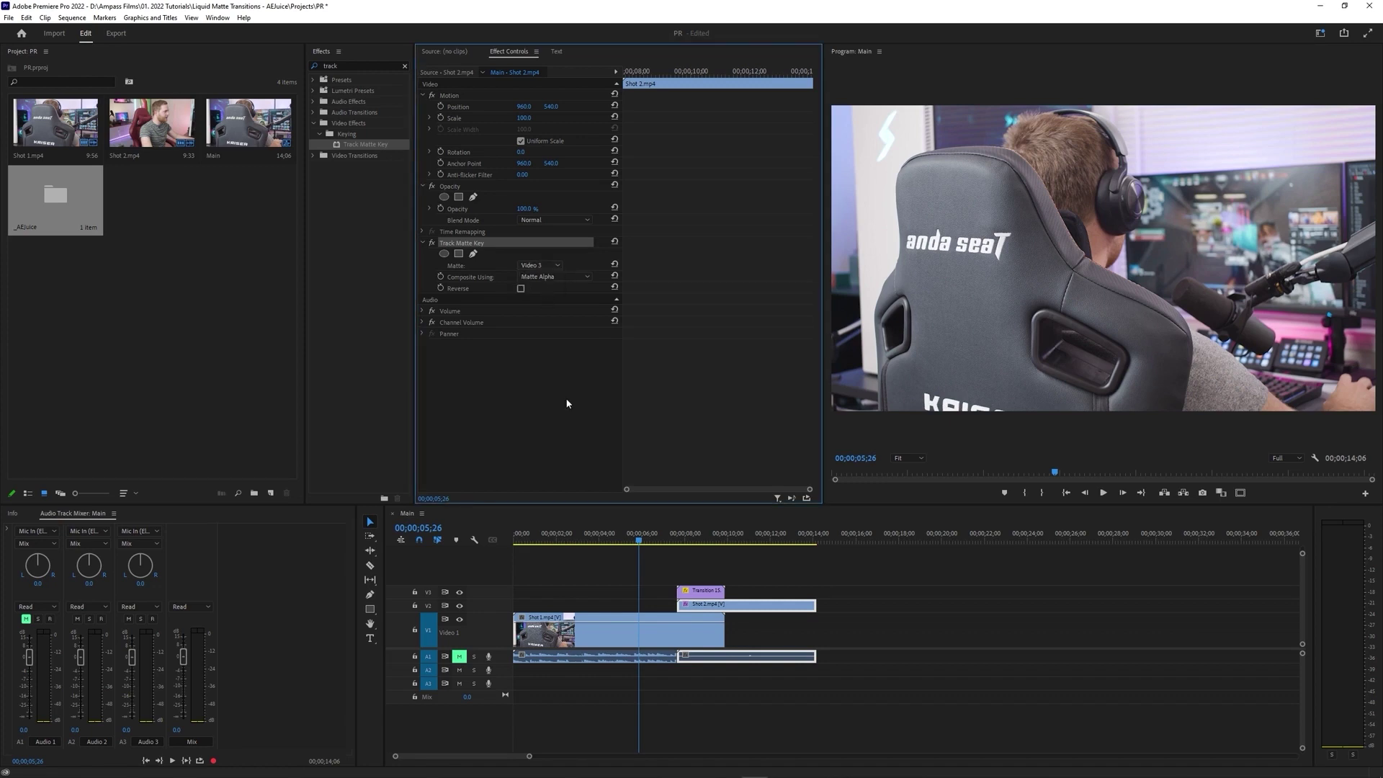
{"action": "left_click", "coordinate": [708, 594]}
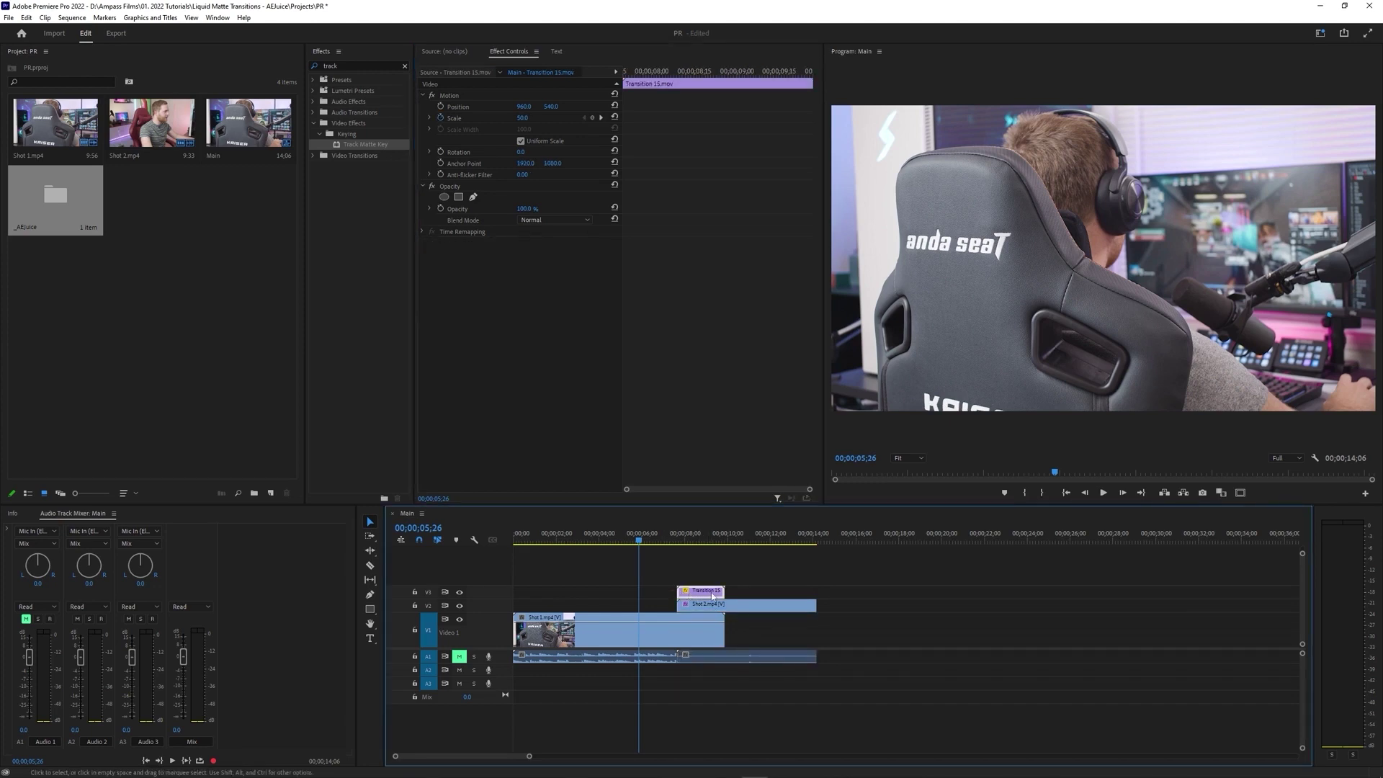
Step: Play the Main sequence, replay Shot 1 blending into Shot 2 through the Transition 15 liquid matte, then stop
{"action": "key", "text": "space"}
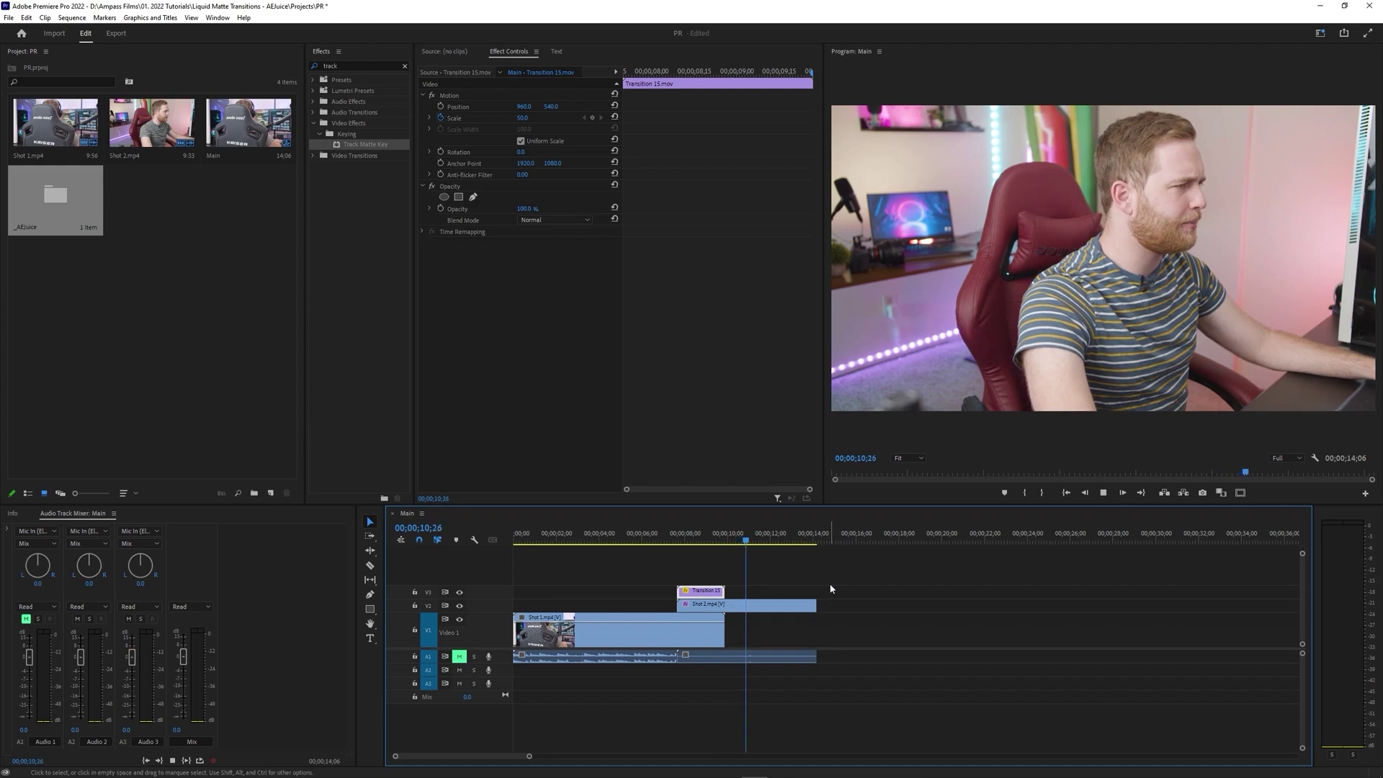
{"action": "key", "text": "Up"}
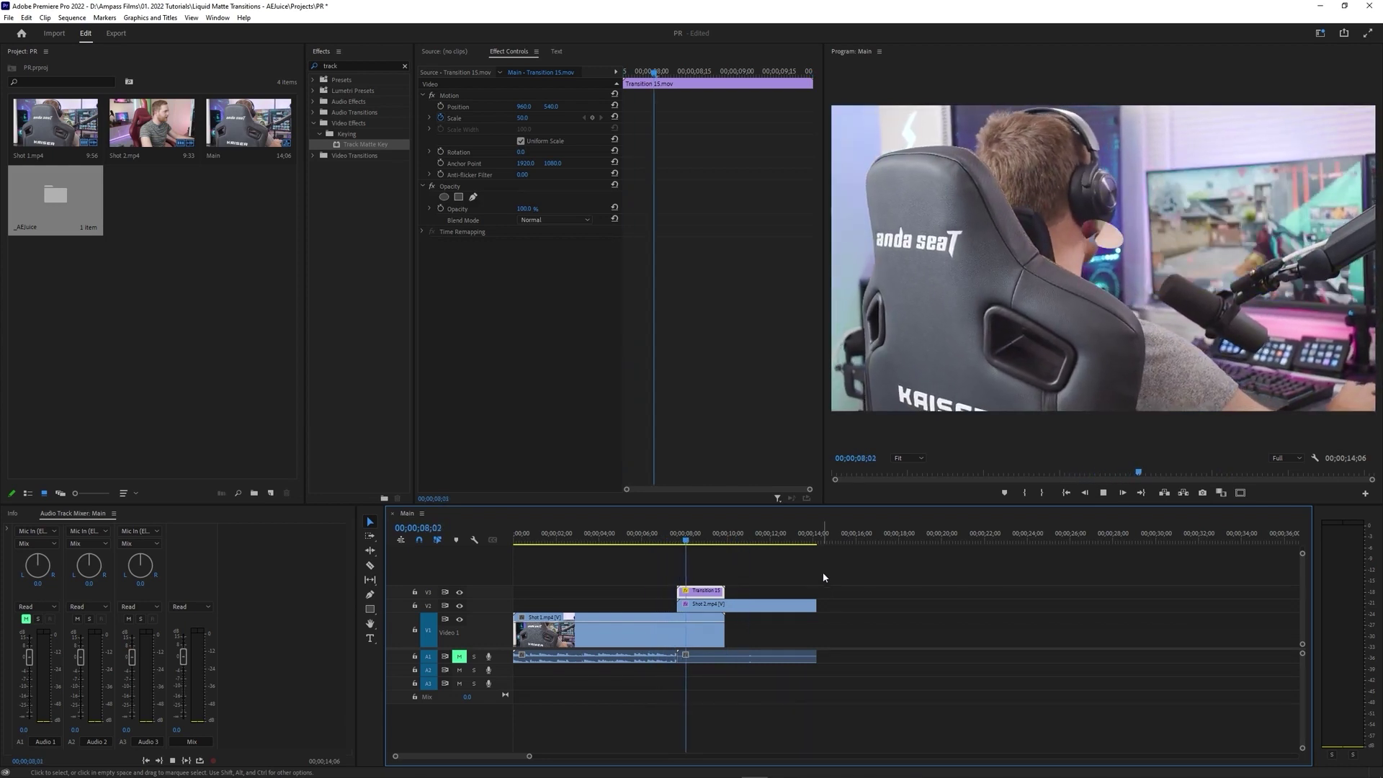
{"action": "key", "text": "space"}
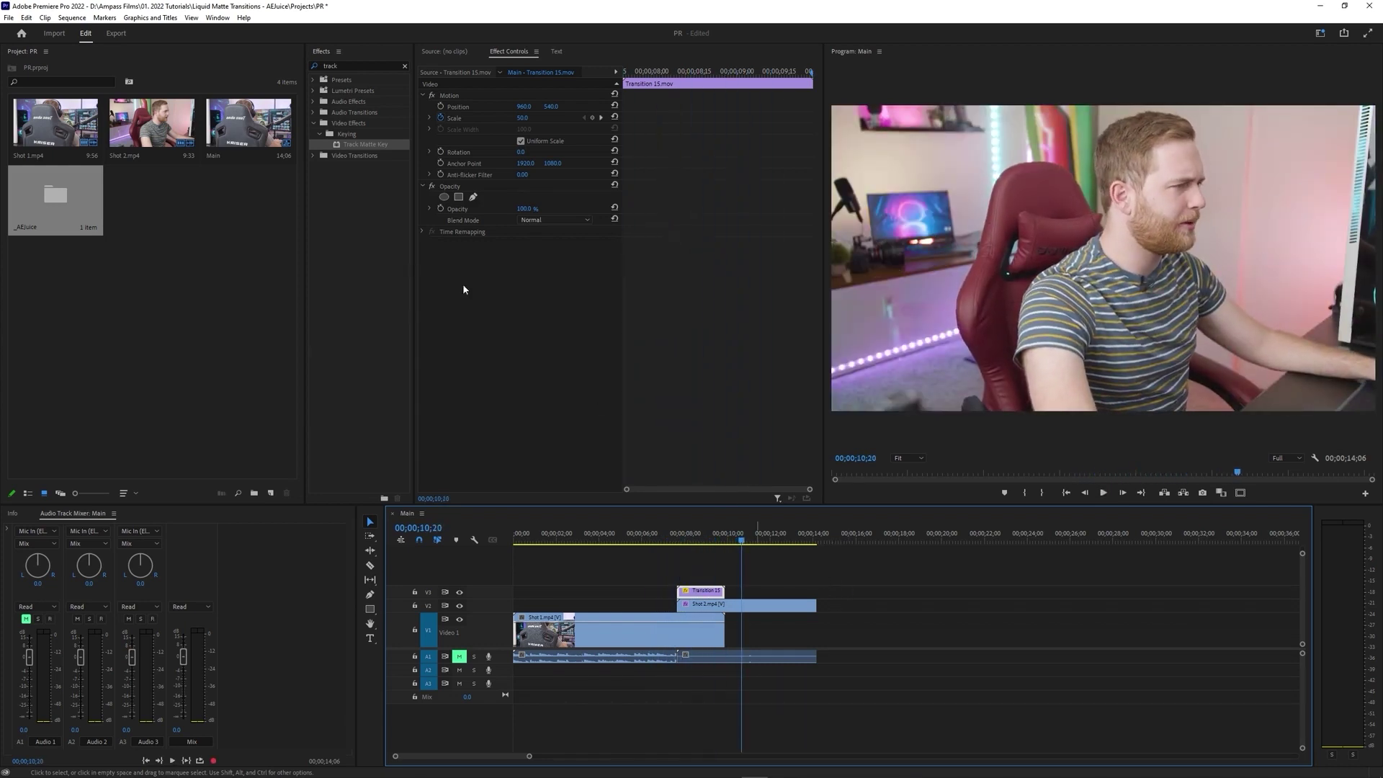
{"action": "left_click", "coordinate": [217, 18]}
{"action": "mouse_move", "coordinate": [252, 62]}
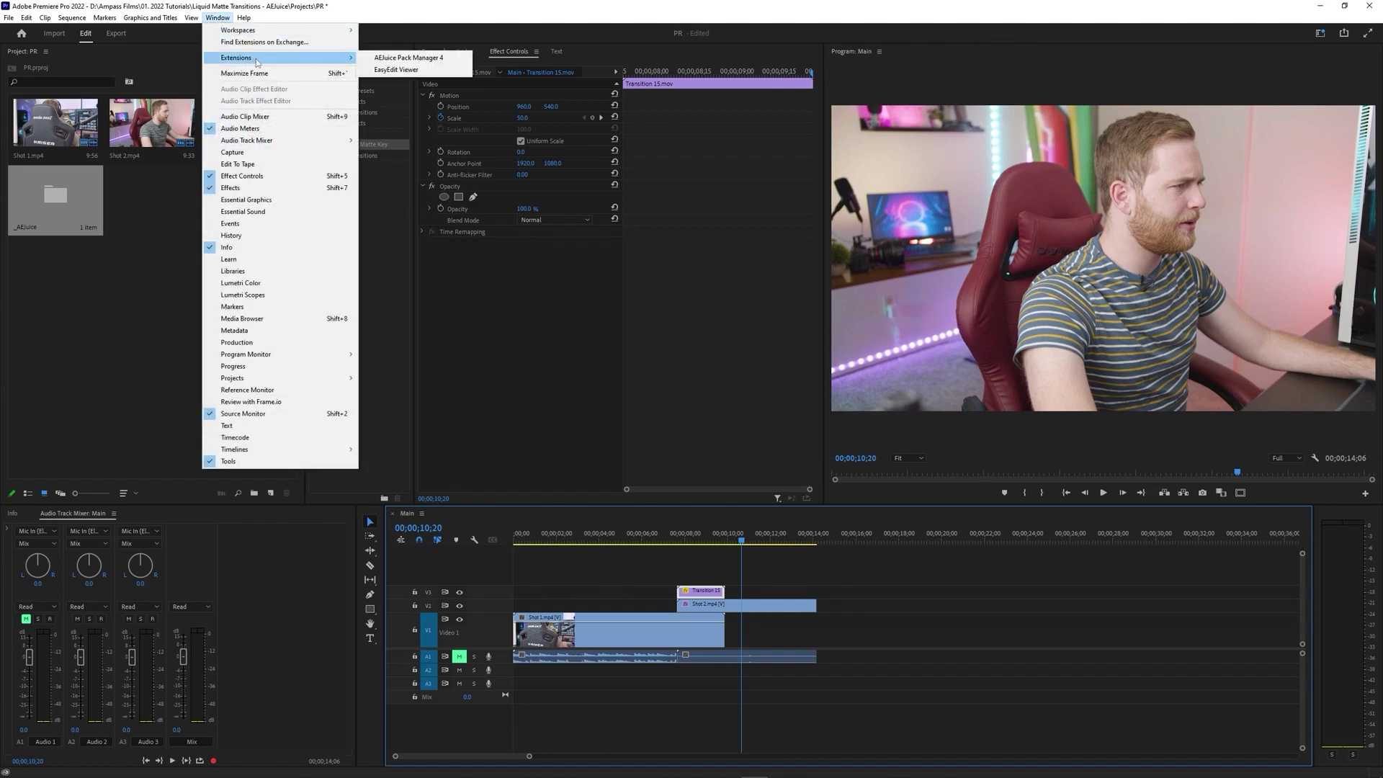
{"action": "left_click", "coordinate": [402, 61]}
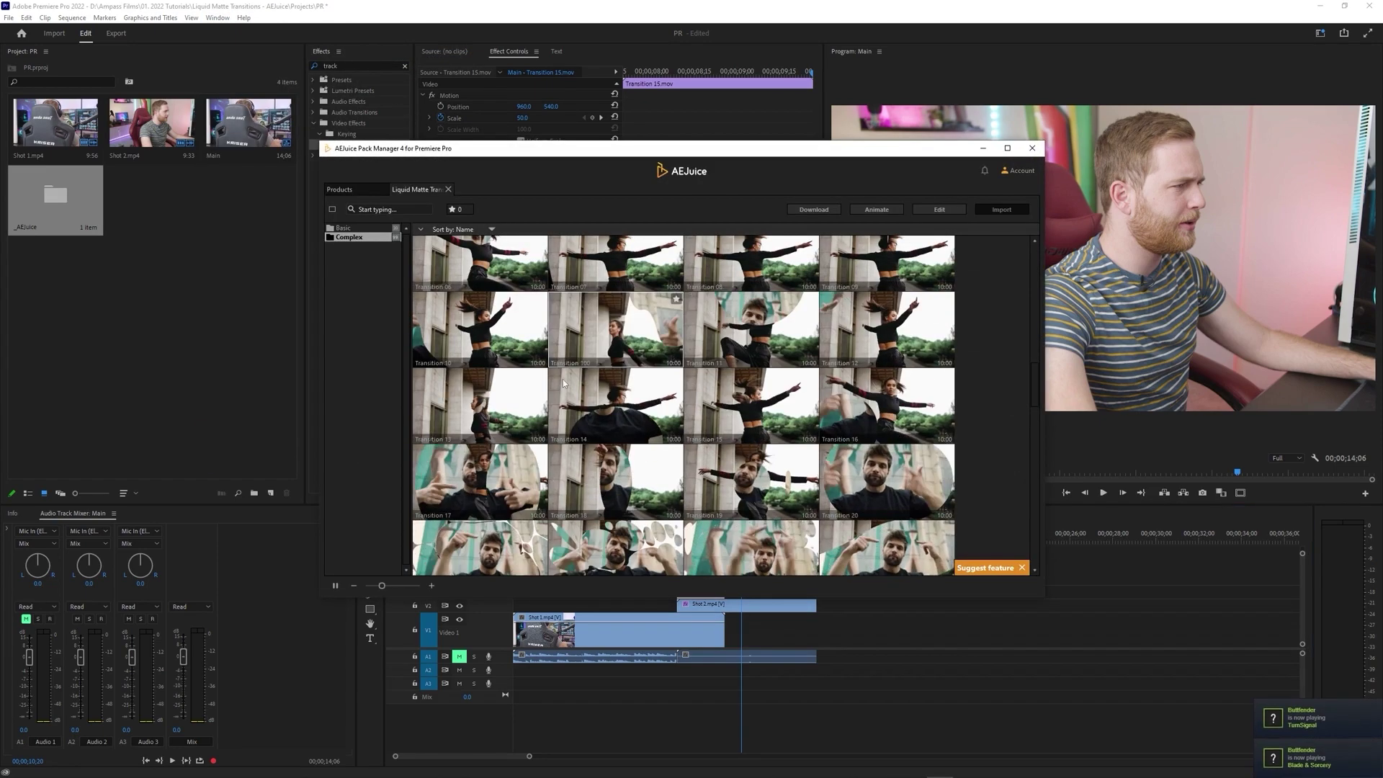
{"action": "scroll", "coordinate": [569, 412], "scroll_direction": "down", "scroll_amount": 1}
{"action": "scroll", "coordinate": [569, 412], "scroll_direction": "up", "scroll_amount": 4}
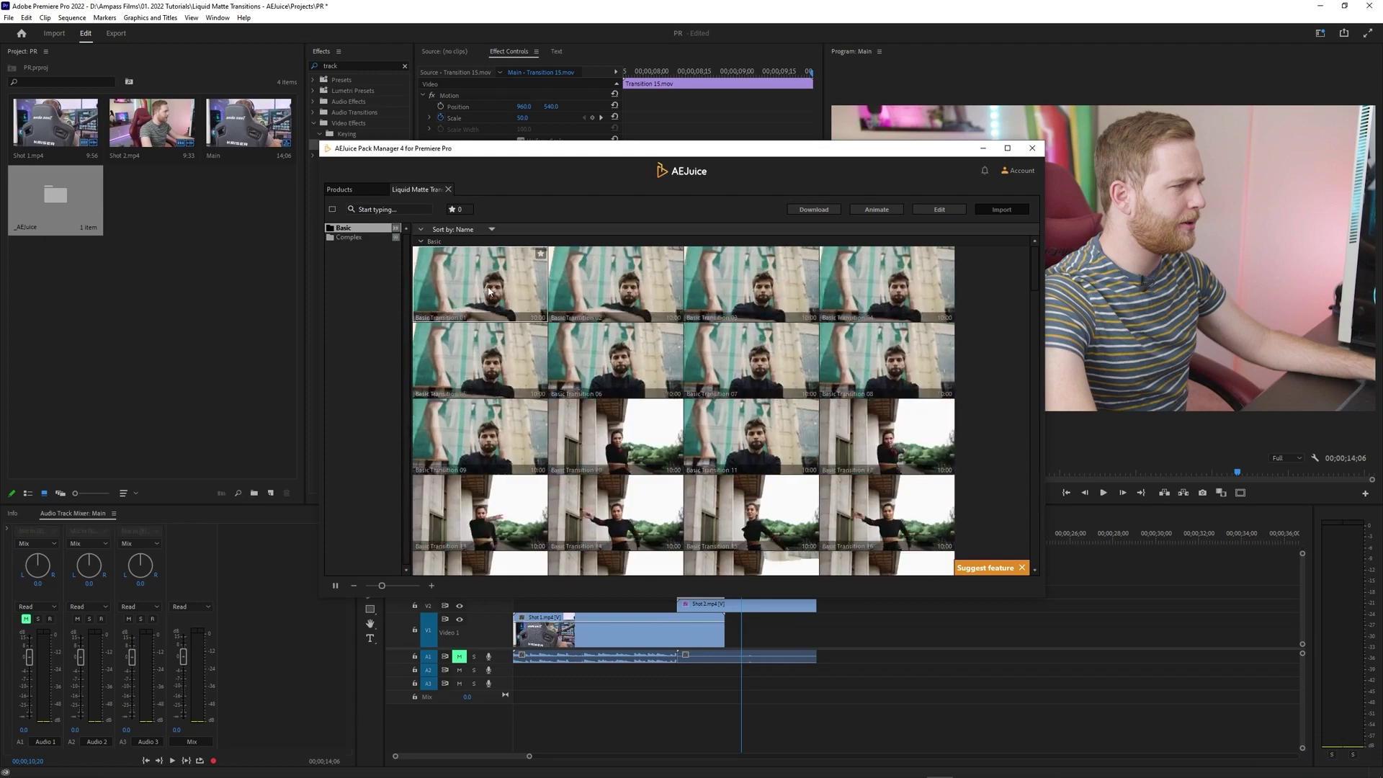
{"action": "scroll", "coordinate": [533, 331], "scroll_direction": "down", "scroll_amount": 10}
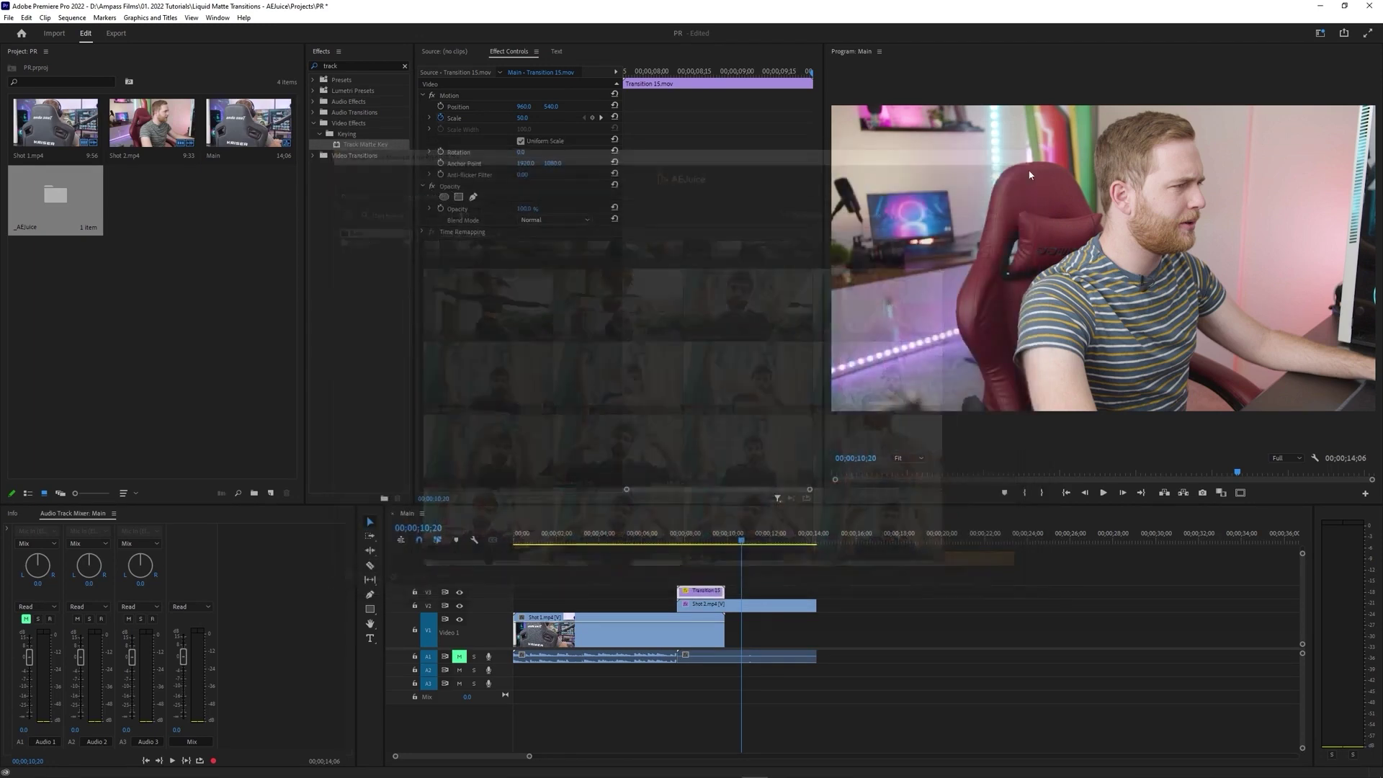
{"action": "left_click", "coordinate": [628, 535]}
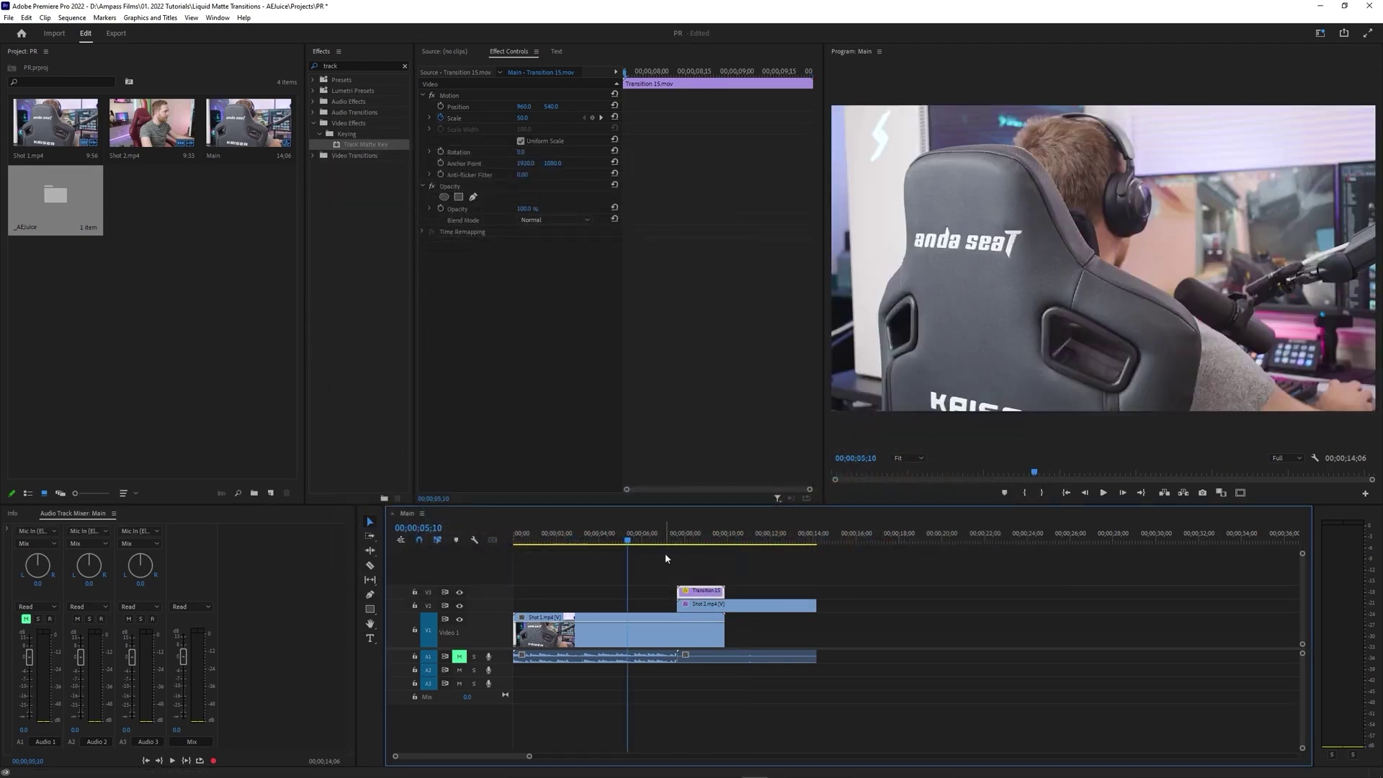
Step: Deselect the clips and move the playhead to 00;00;06;24, just before the liquid transition
{"action": "left_click", "coordinate": [663, 568]}
{"action": "left_click_drag", "start_coordinate": [649, 540], "coordinate": [662, 542]}
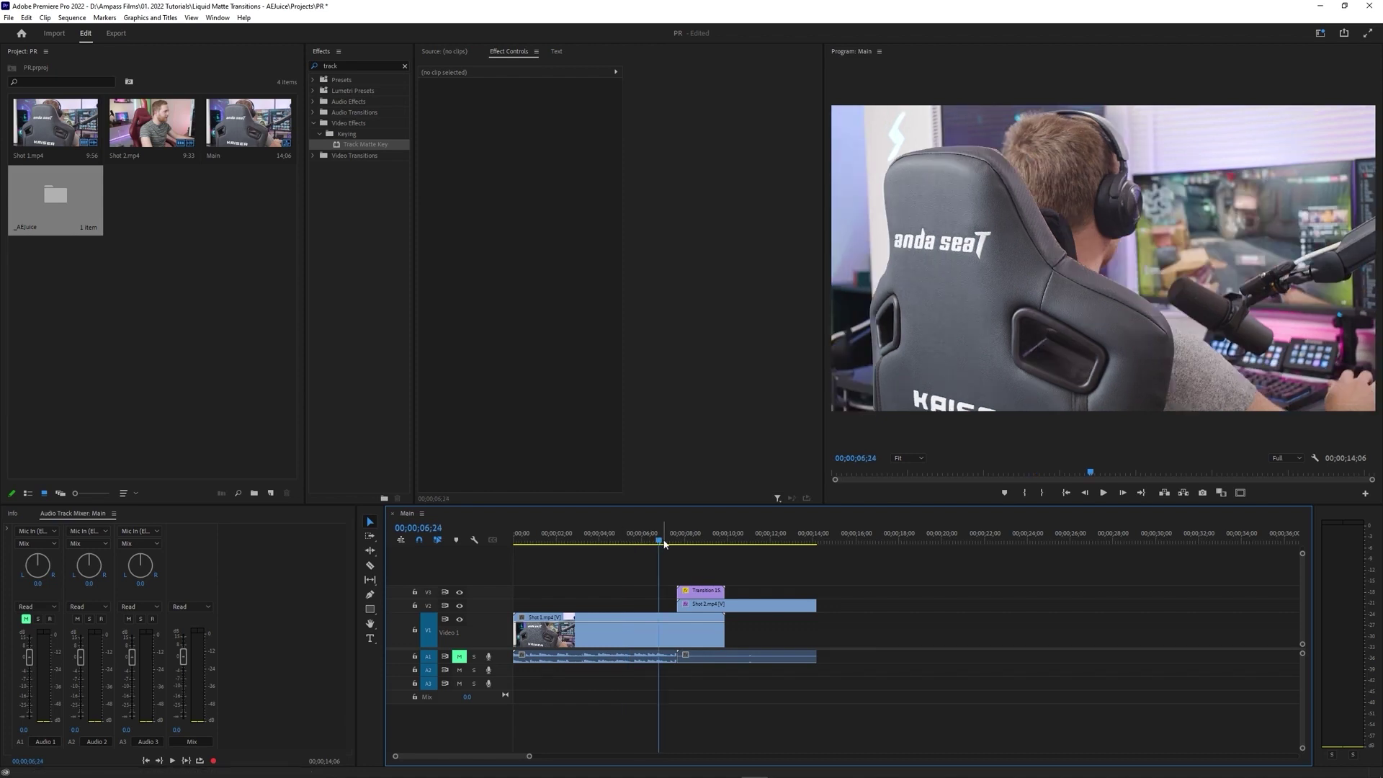